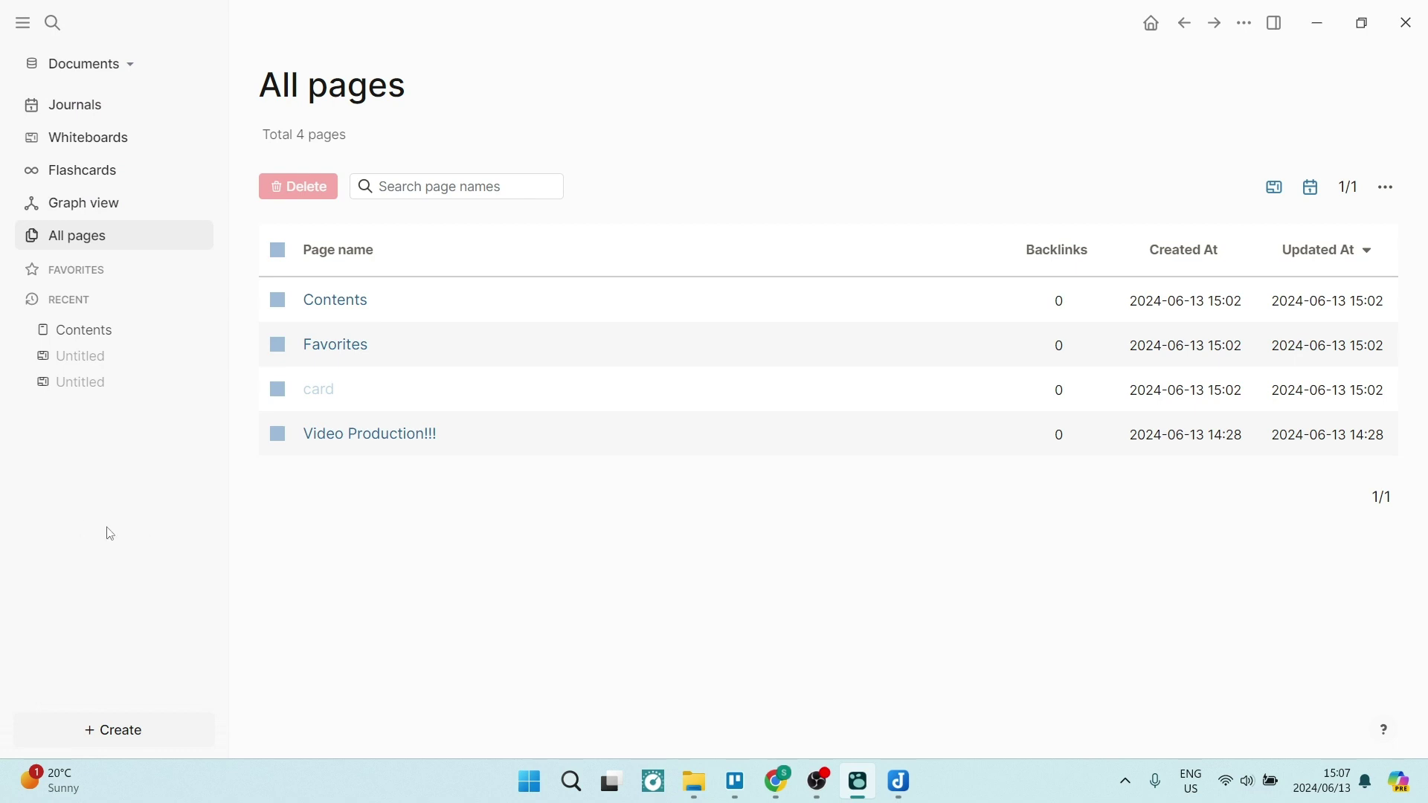
Step: Show Logseq's whiteboard gallery with its two Untitled whiteboards
left_click(90, 150)
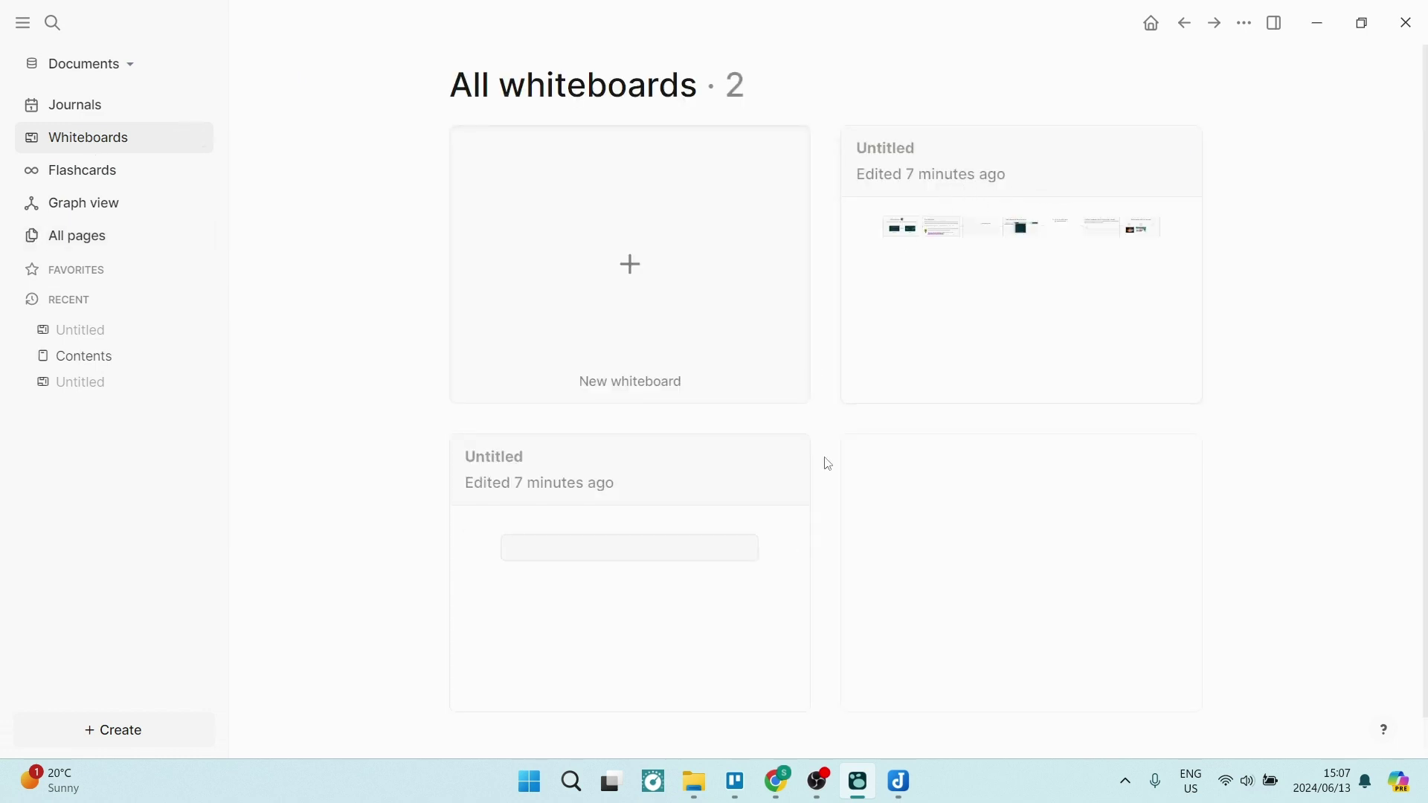
Step: Open the welcome-tour whiteboard and pan with the hand tool through frames up to Add media to the canvas
left_click(930, 188)
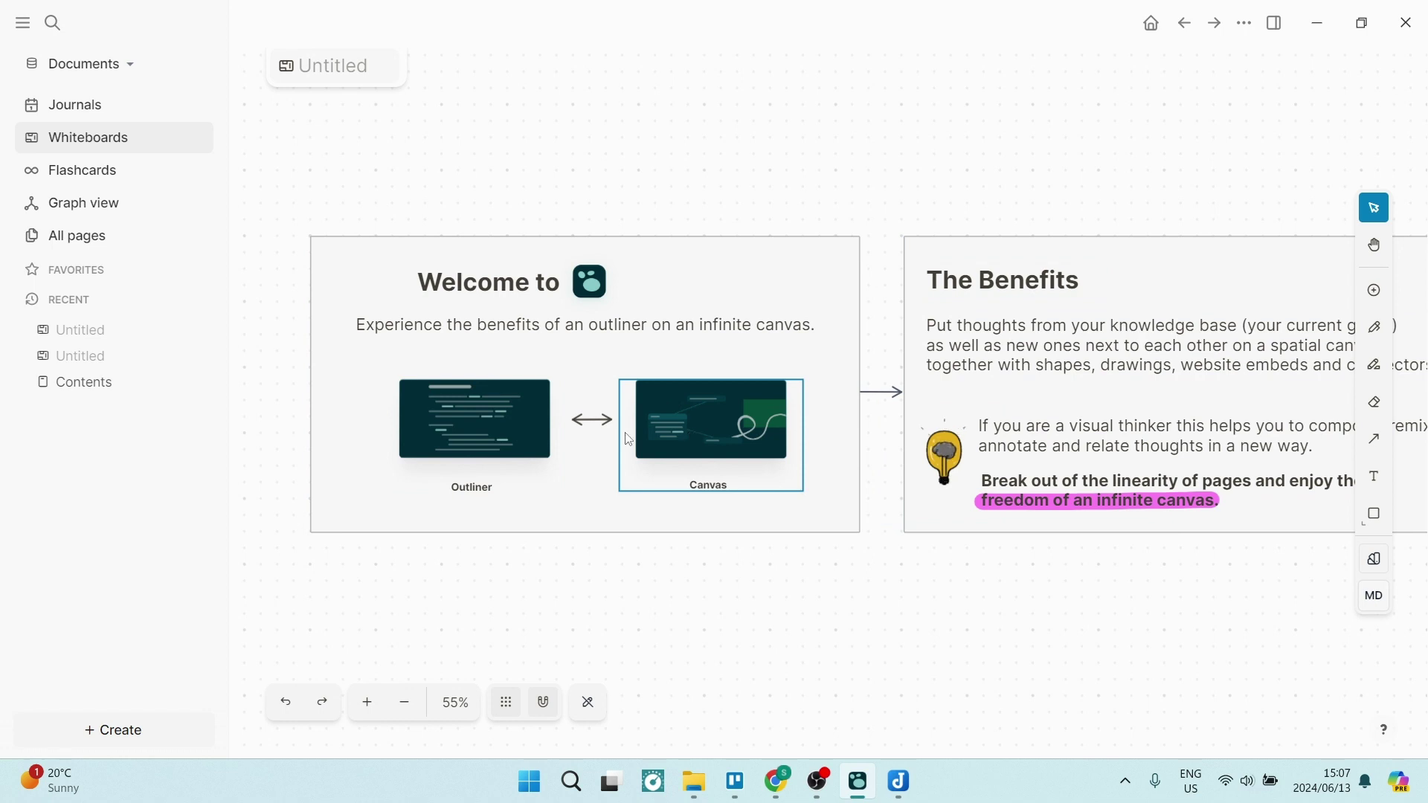
left_click(1374, 246)
left_click_drag(1222, 601, 484, 605)
left_click_drag(1153, 601, 523, 612)
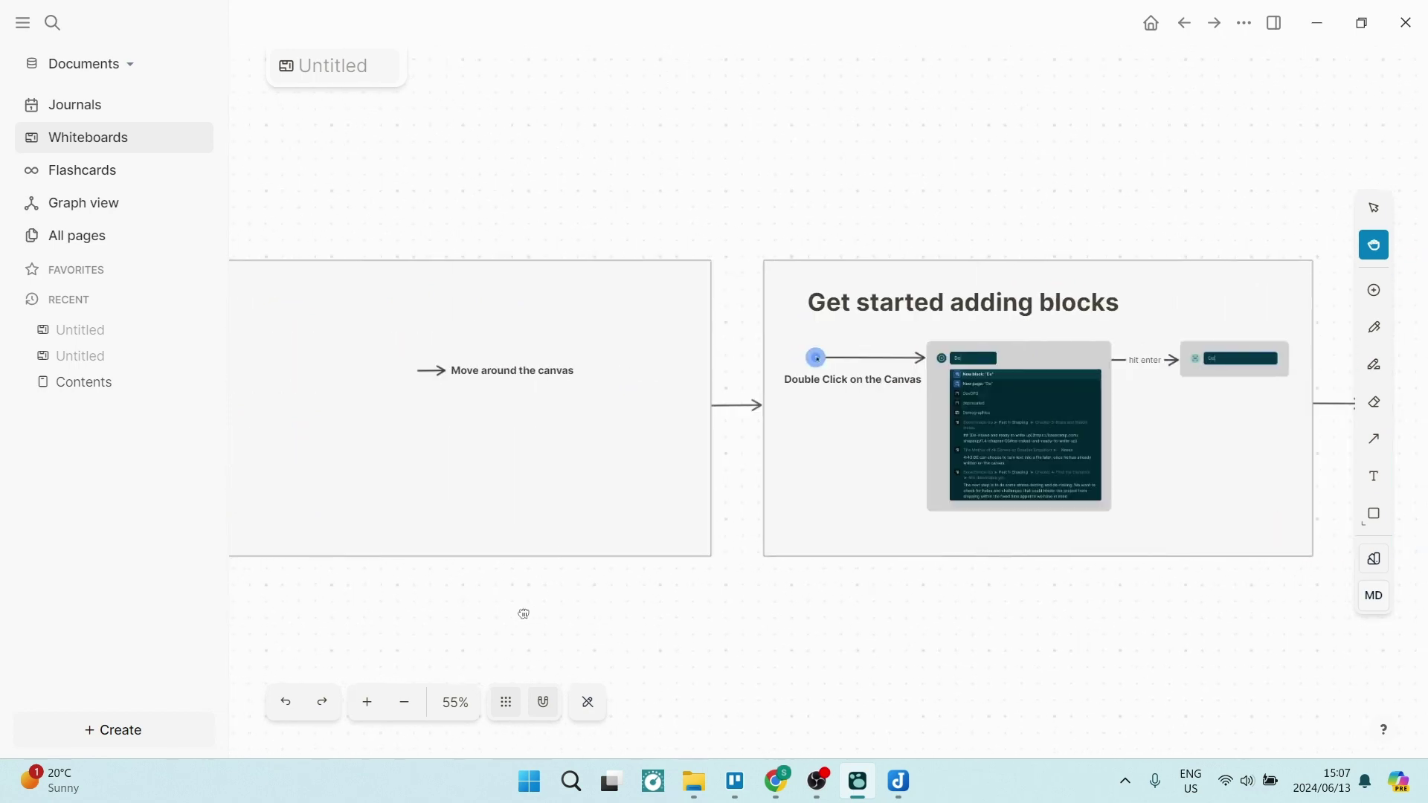
left_click_drag(1182, 638, 493, 600)
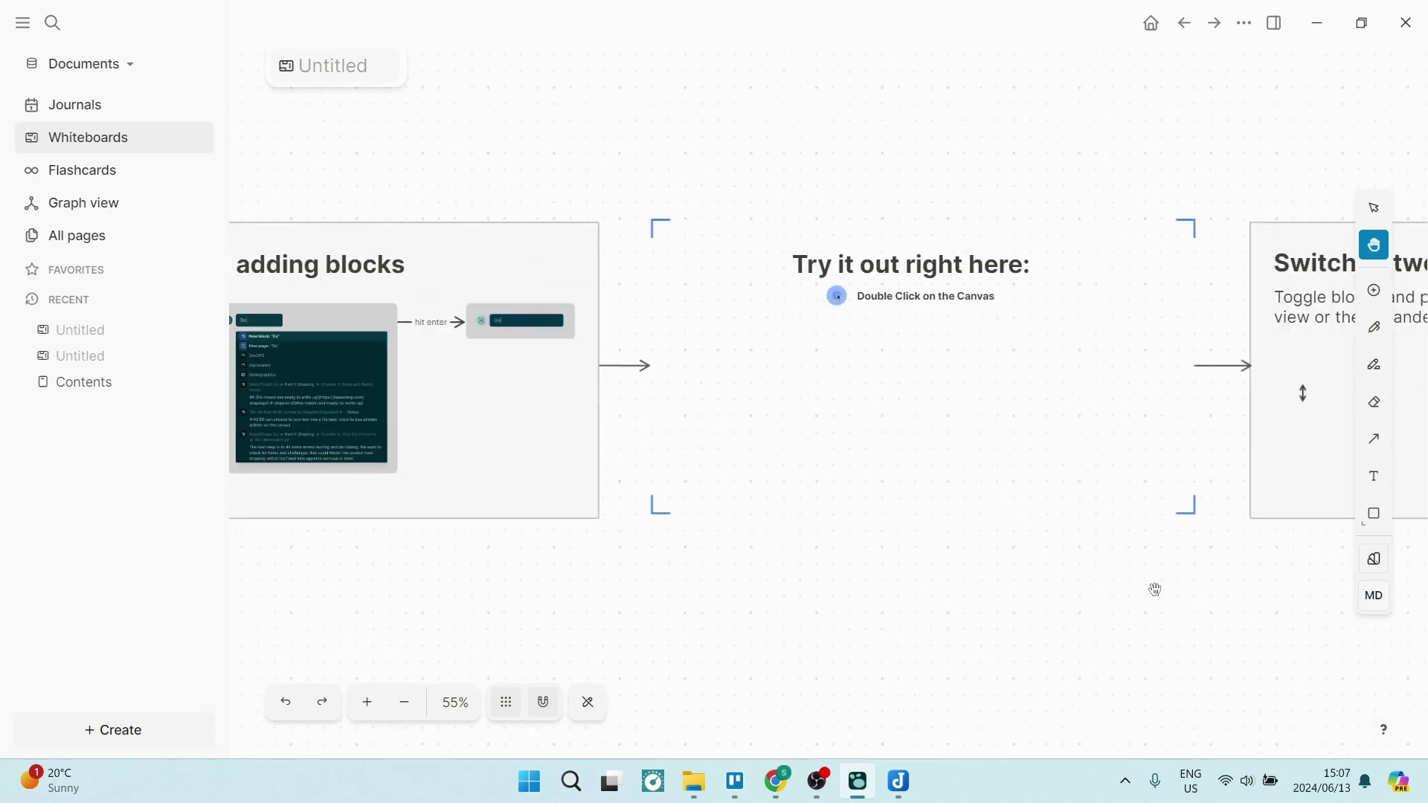
left_click_drag(967, 590, 506, 553)
left_click_drag(1137, 556, 500, 558)
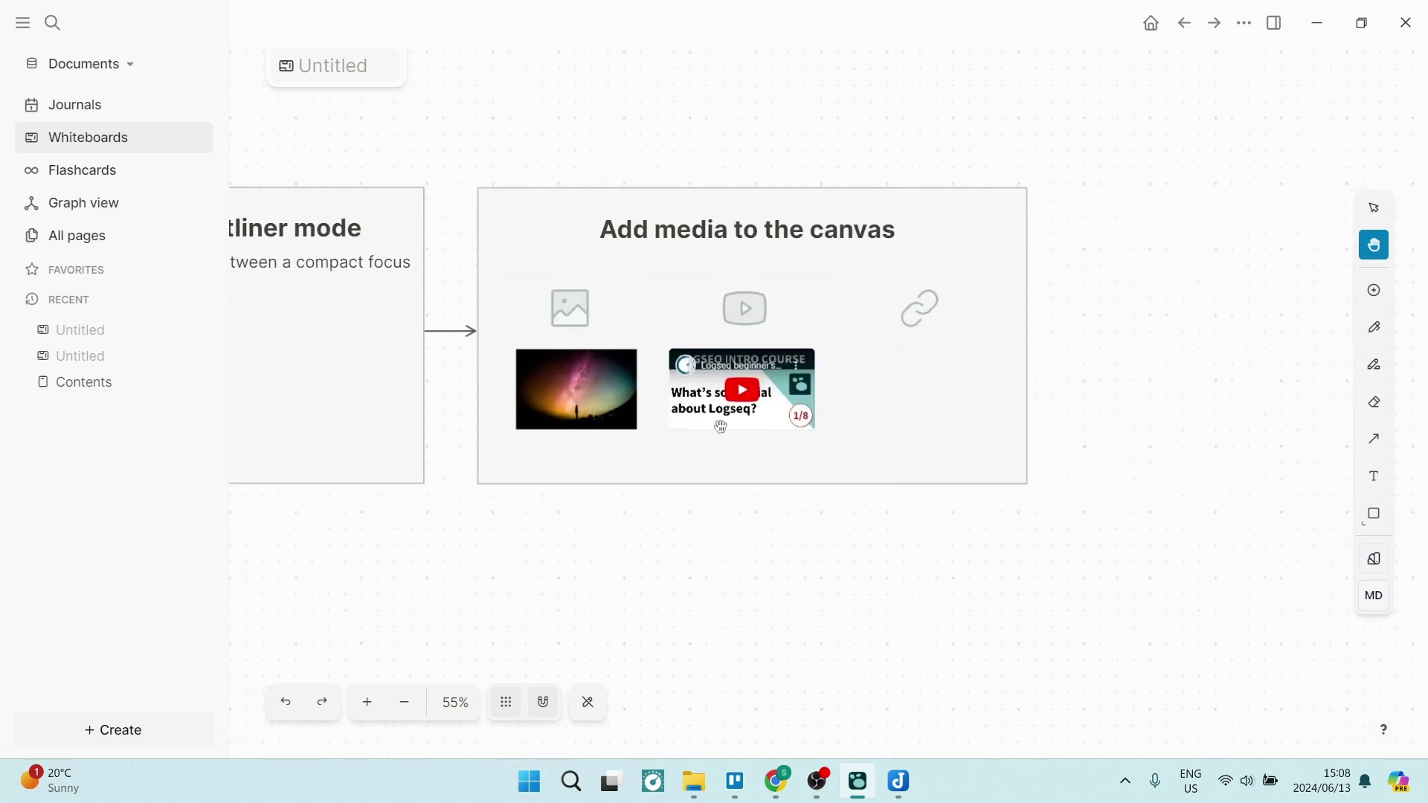
Step: Pan back to the Try it out right here frame and zoom out to 15%
left_click_drag(341, 510, 1072, 499)
left_click_drag(540, 521, 1122, 501)
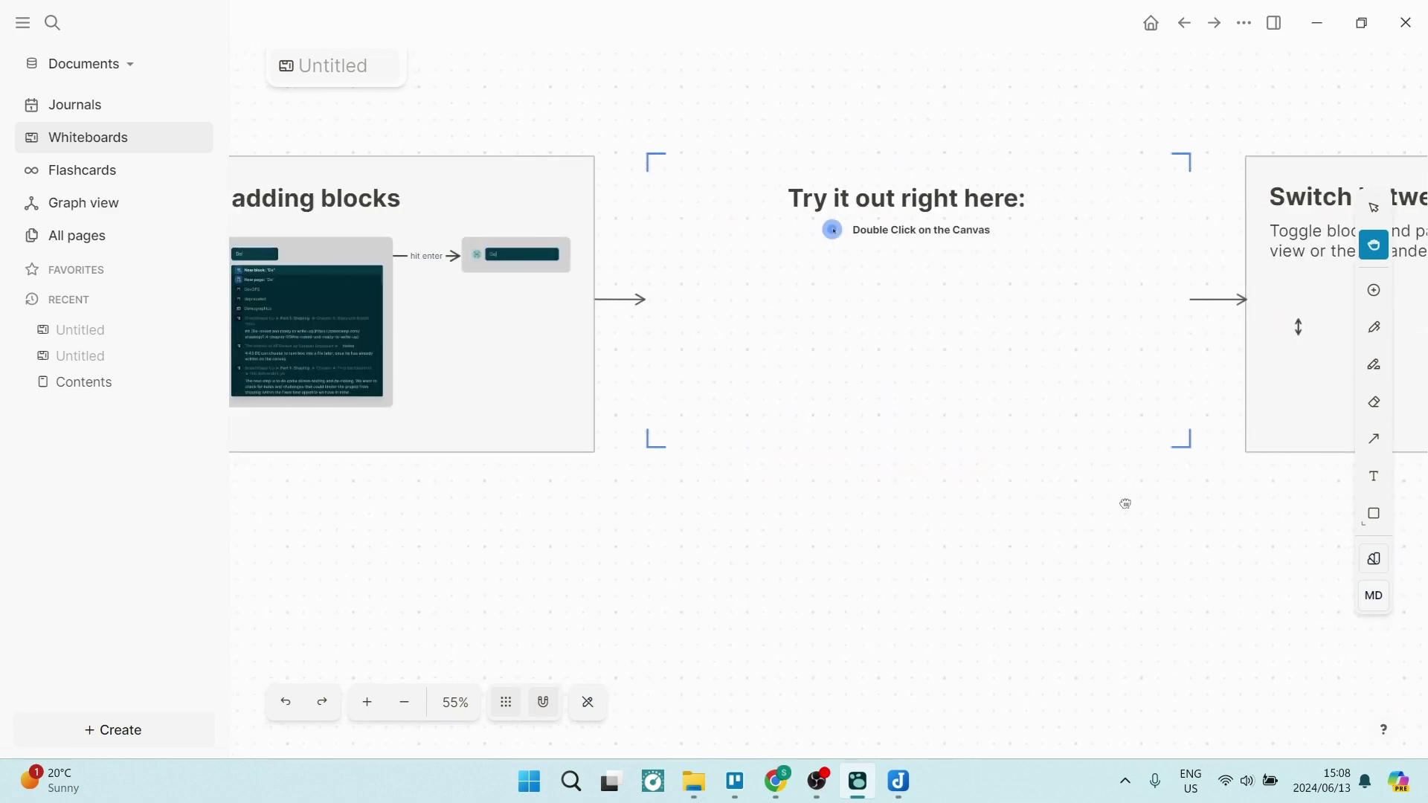
left_click(405, 703)
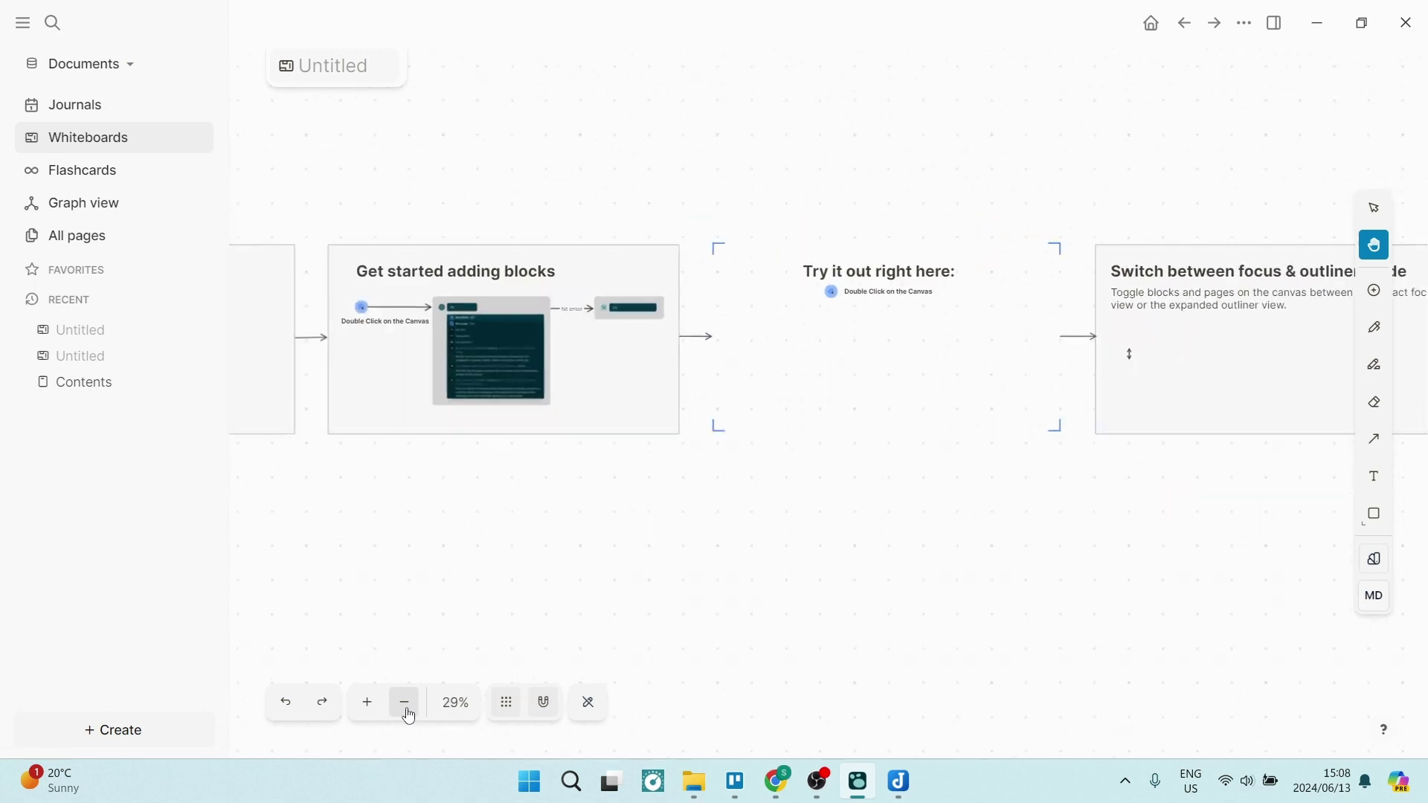
left_click(405, 702)
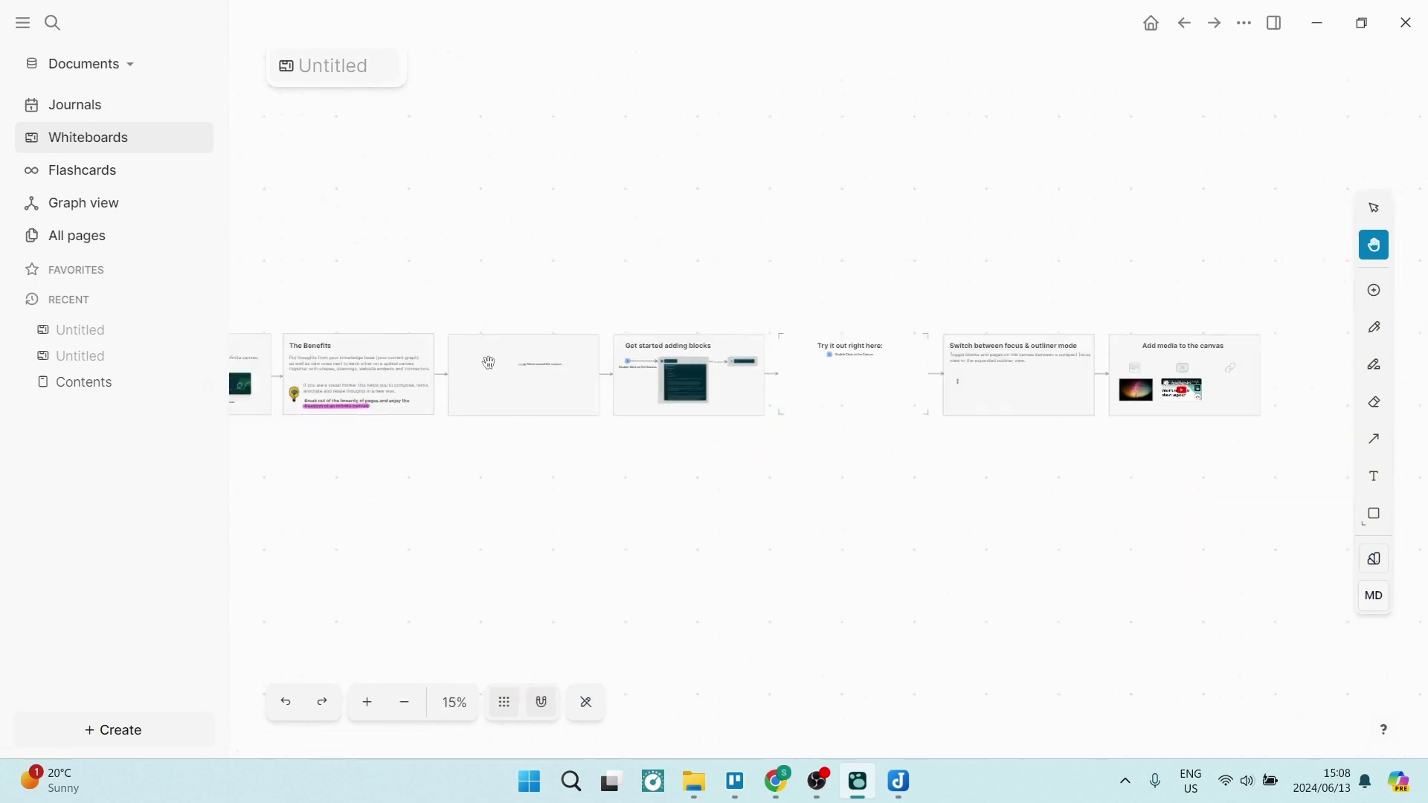
left_click(73, 172)
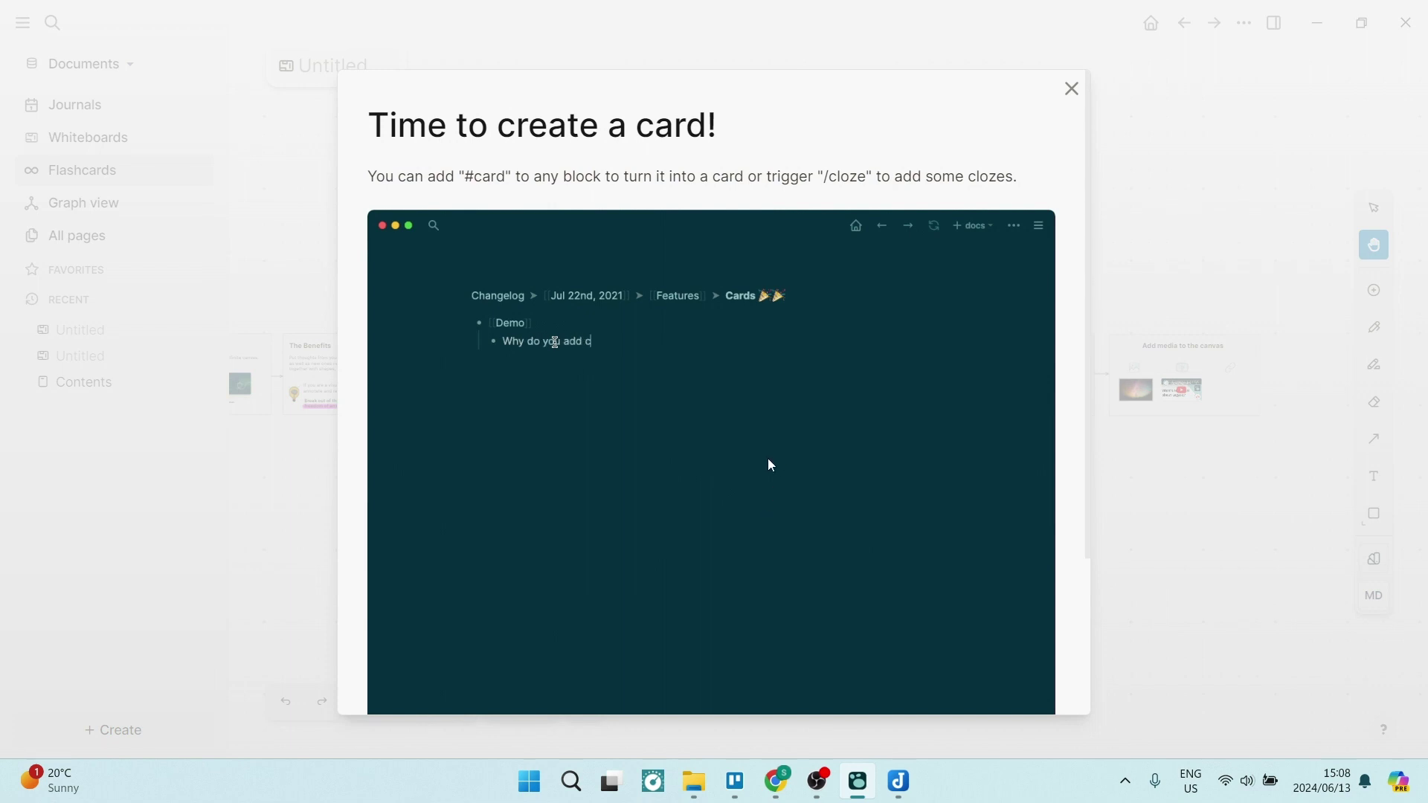
left_click(1072, 90)
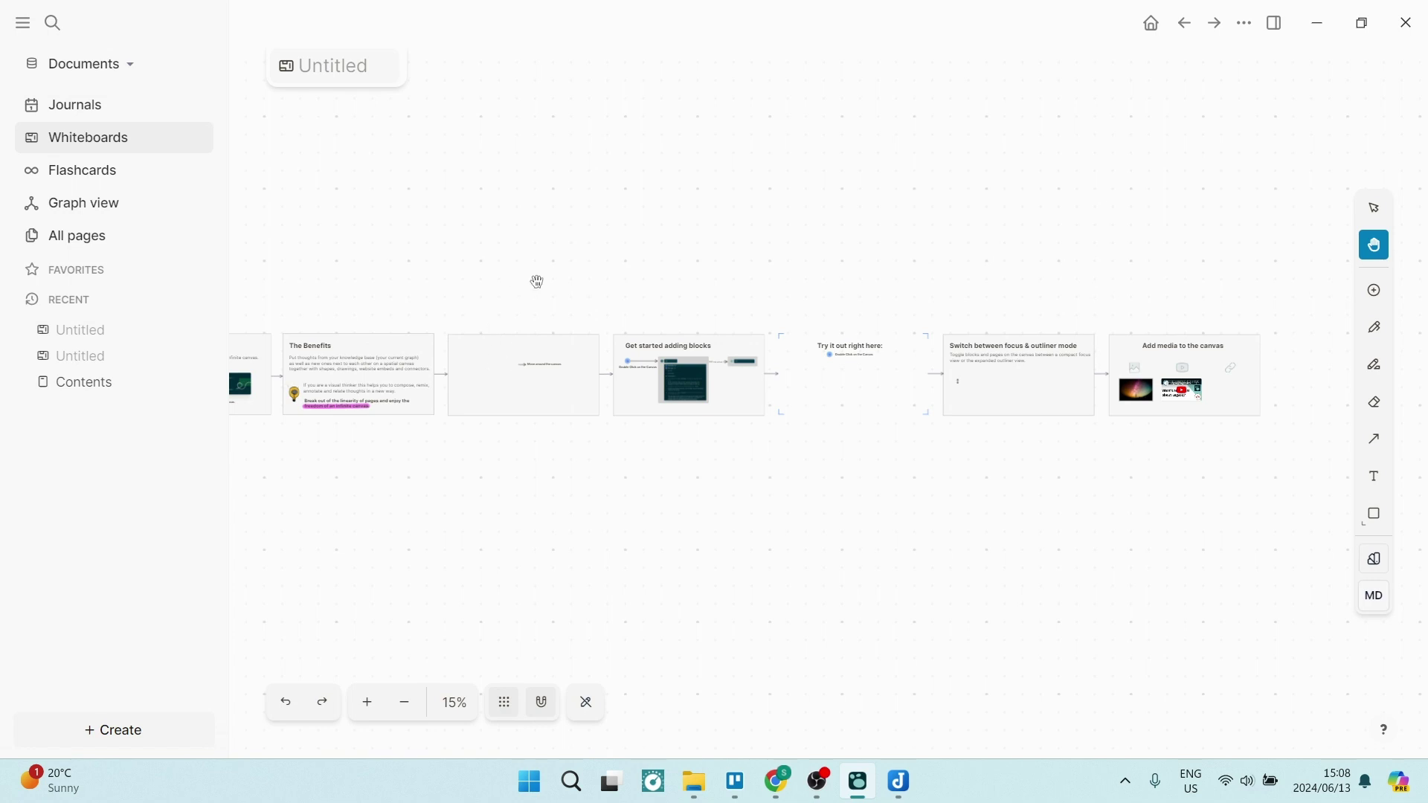
Step: Open the Plugins dialog's Marketplace tab and scroll through its 344 plugin cards
left_click(1246, 24)
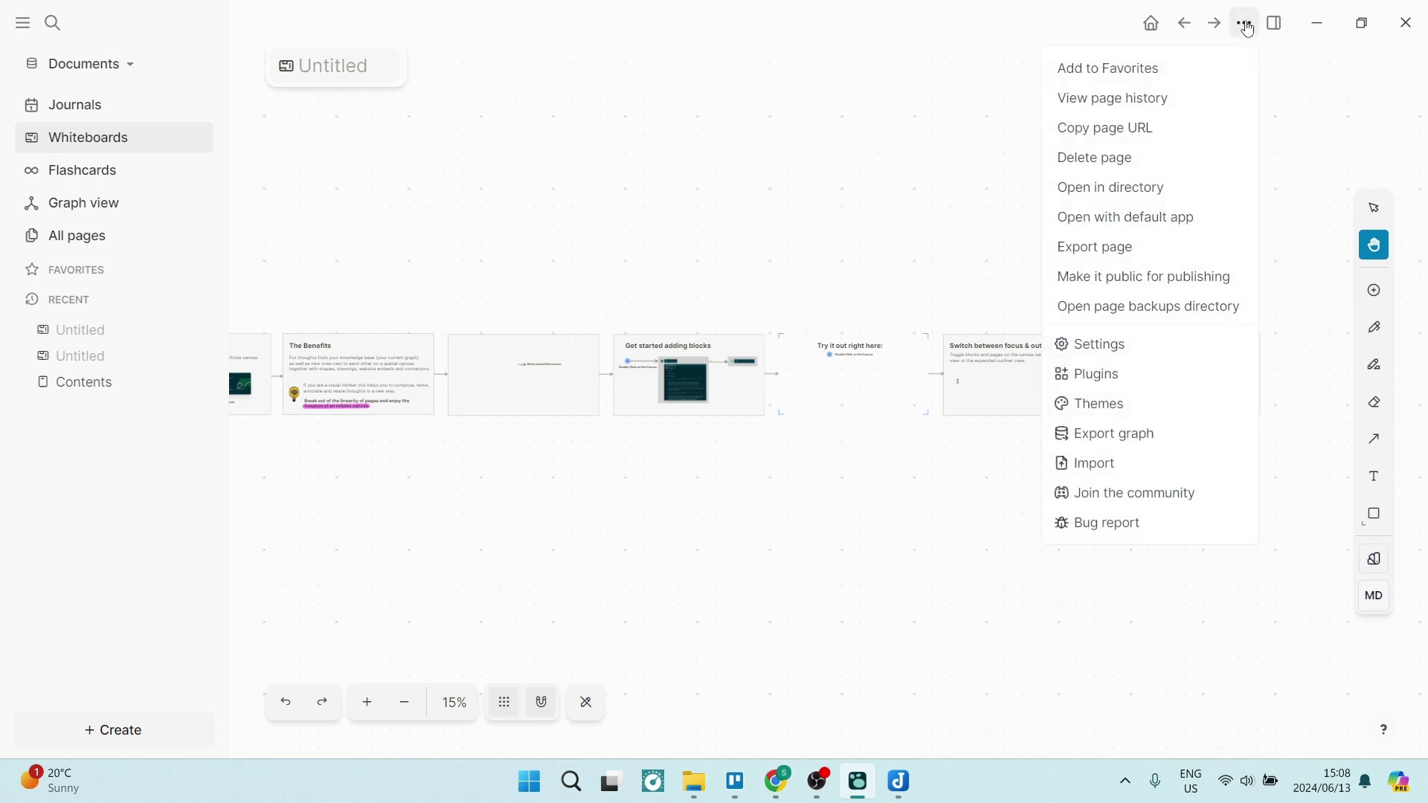
left_click(1118, 374)
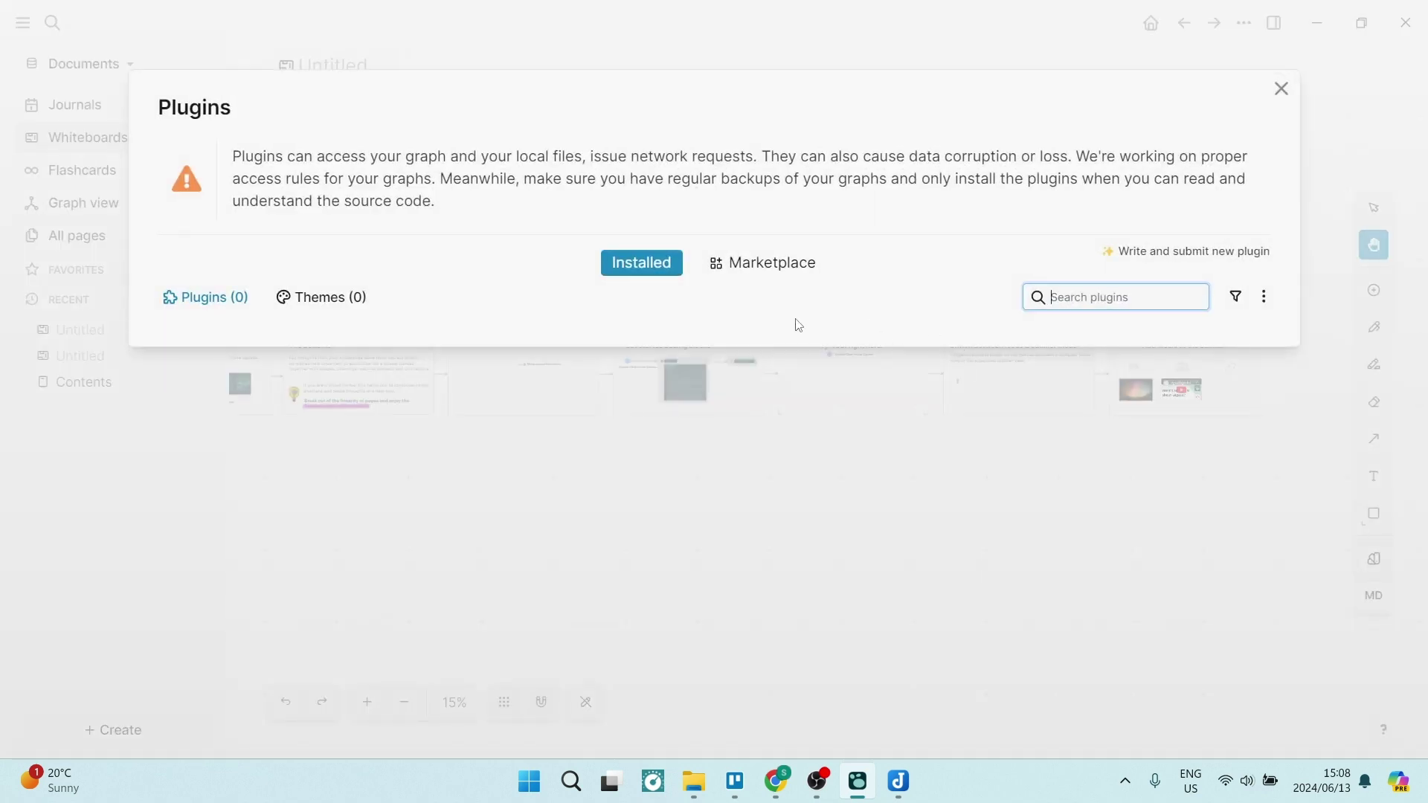
left_click(754, 281)
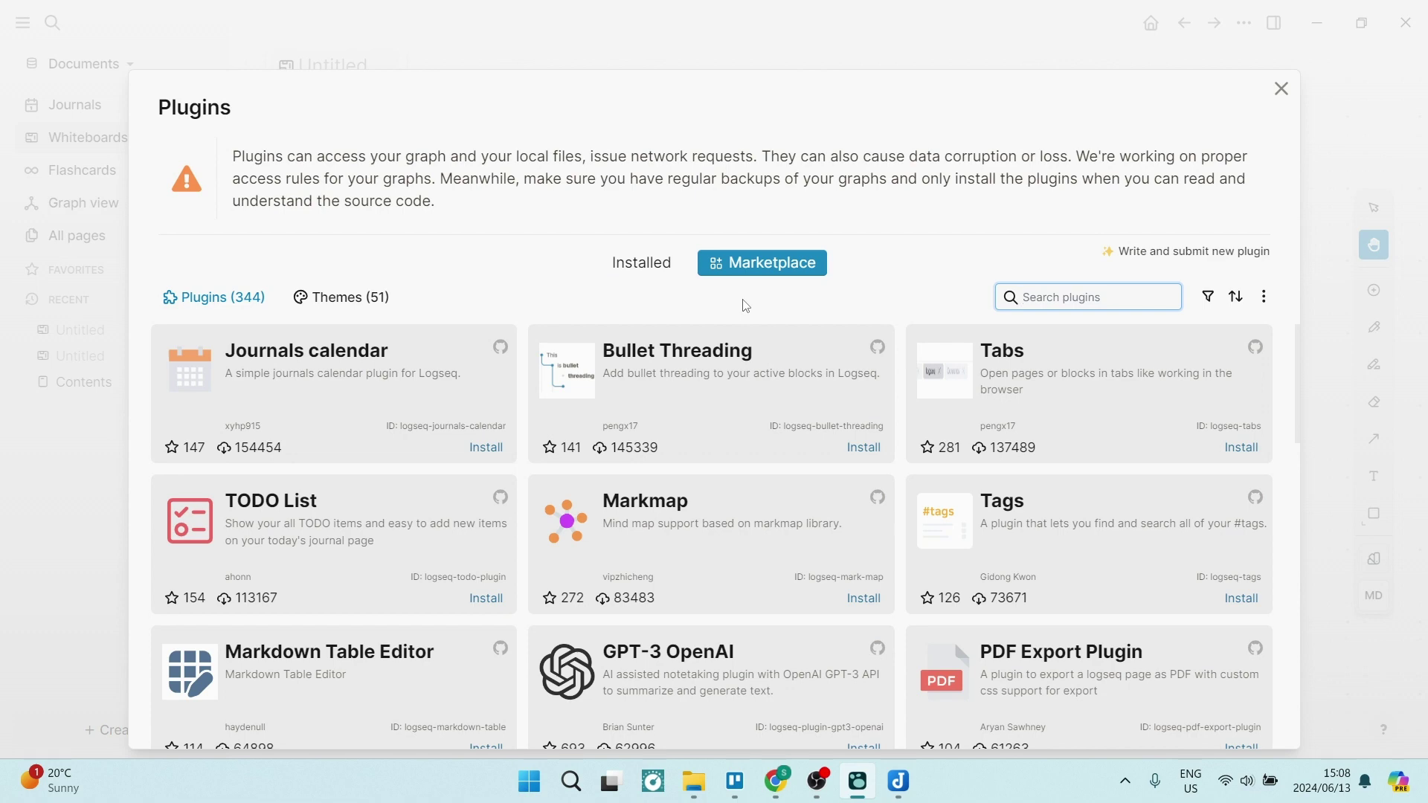
scroll(732, 476, "down", 3)
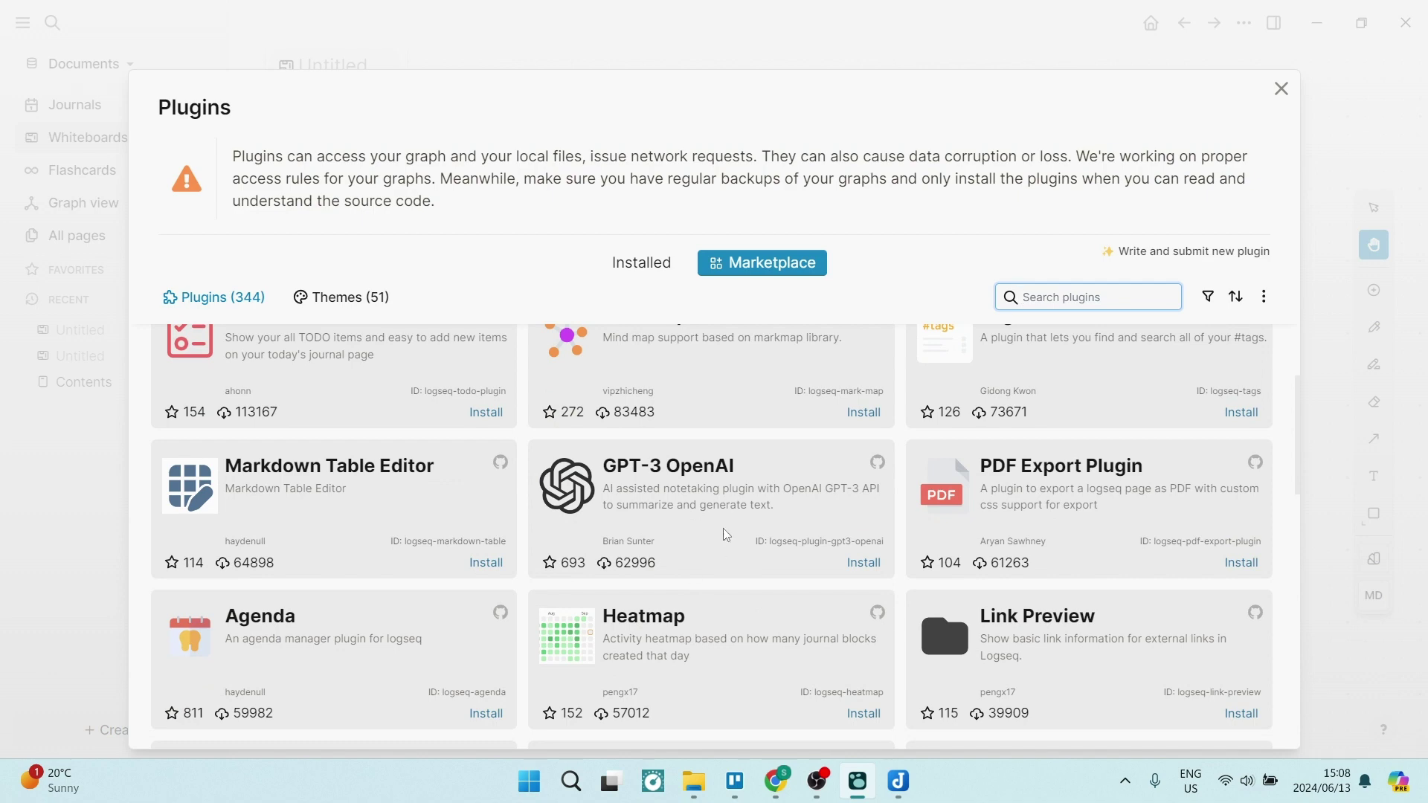
scroll(726, 534, "down", 3)
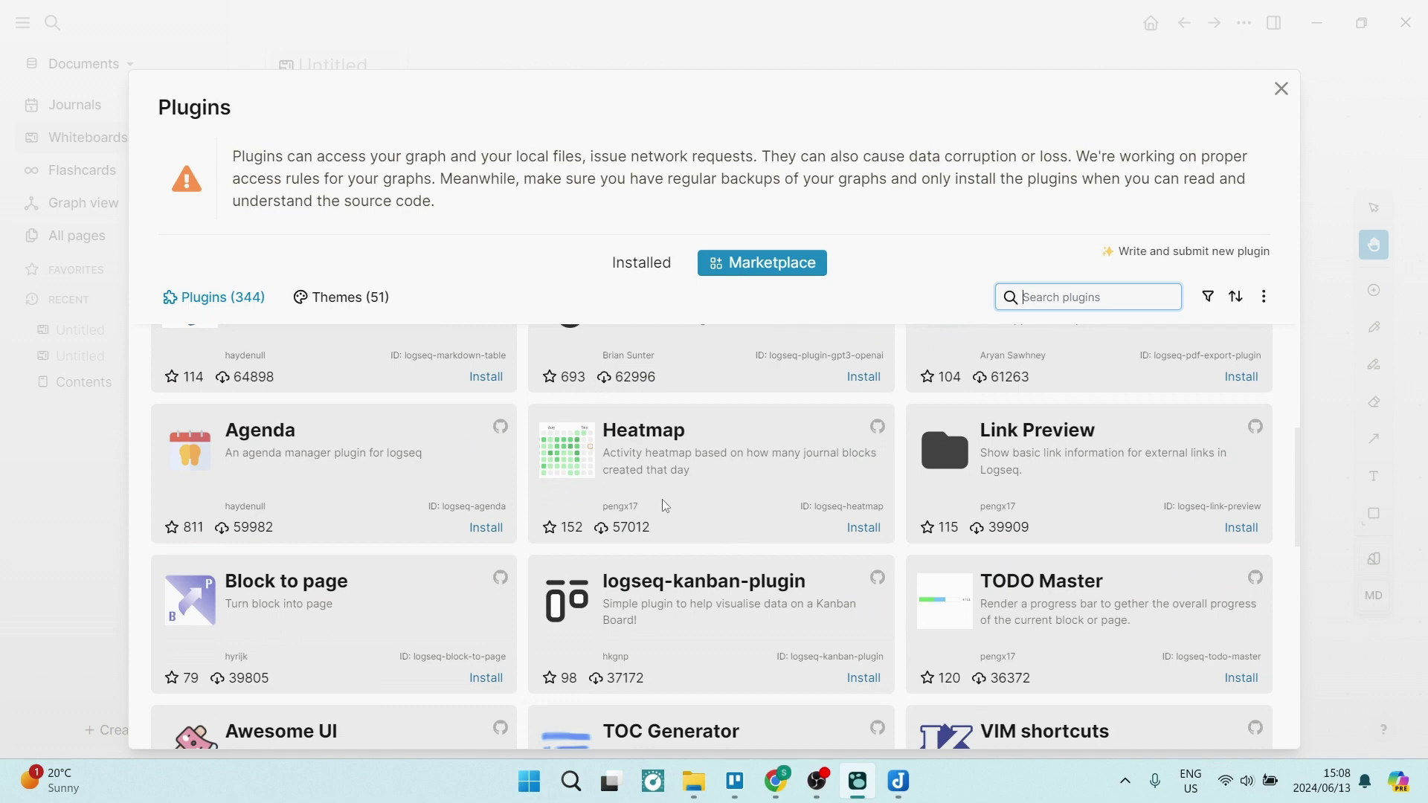
scroll(672, 460, "down", 12)
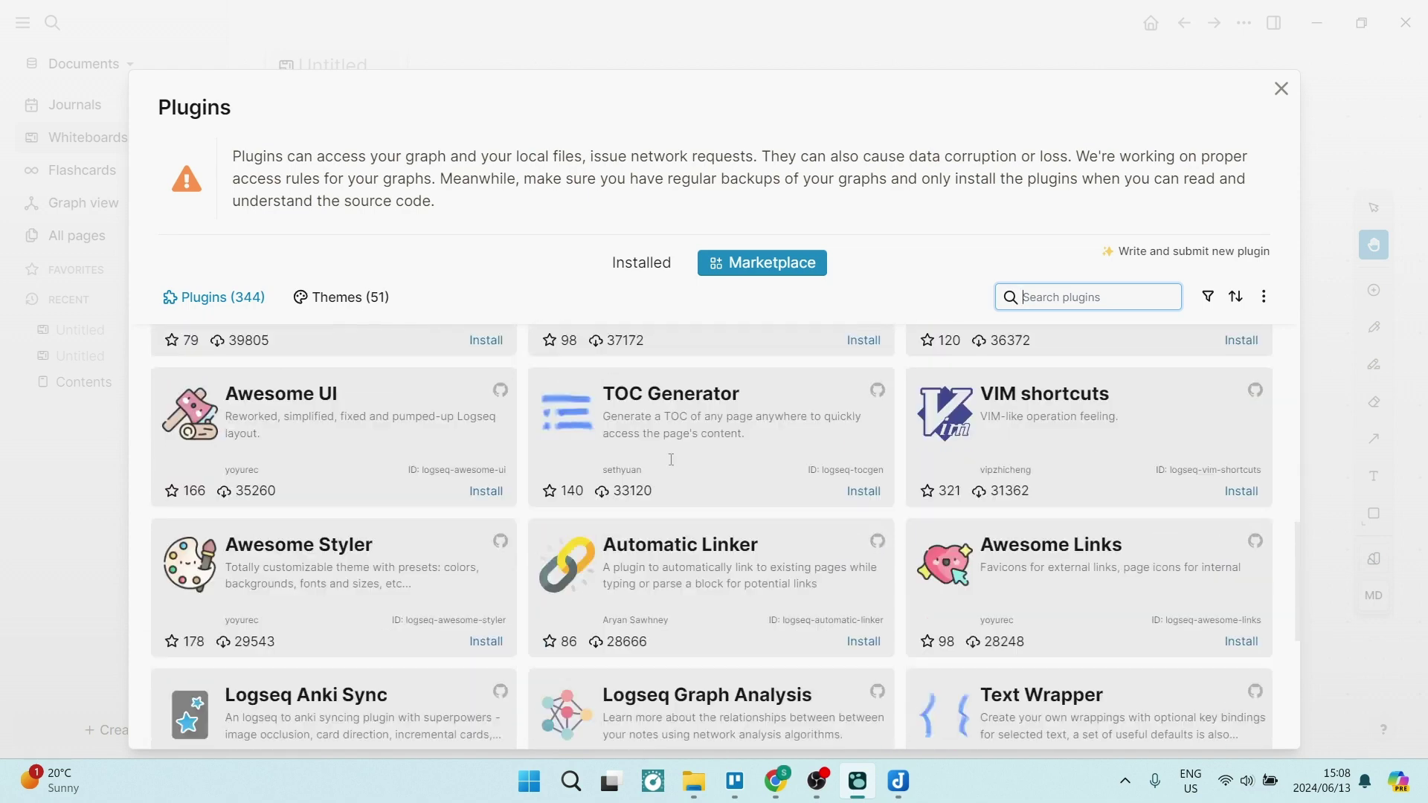
scroll(691, 446, "down", 5)
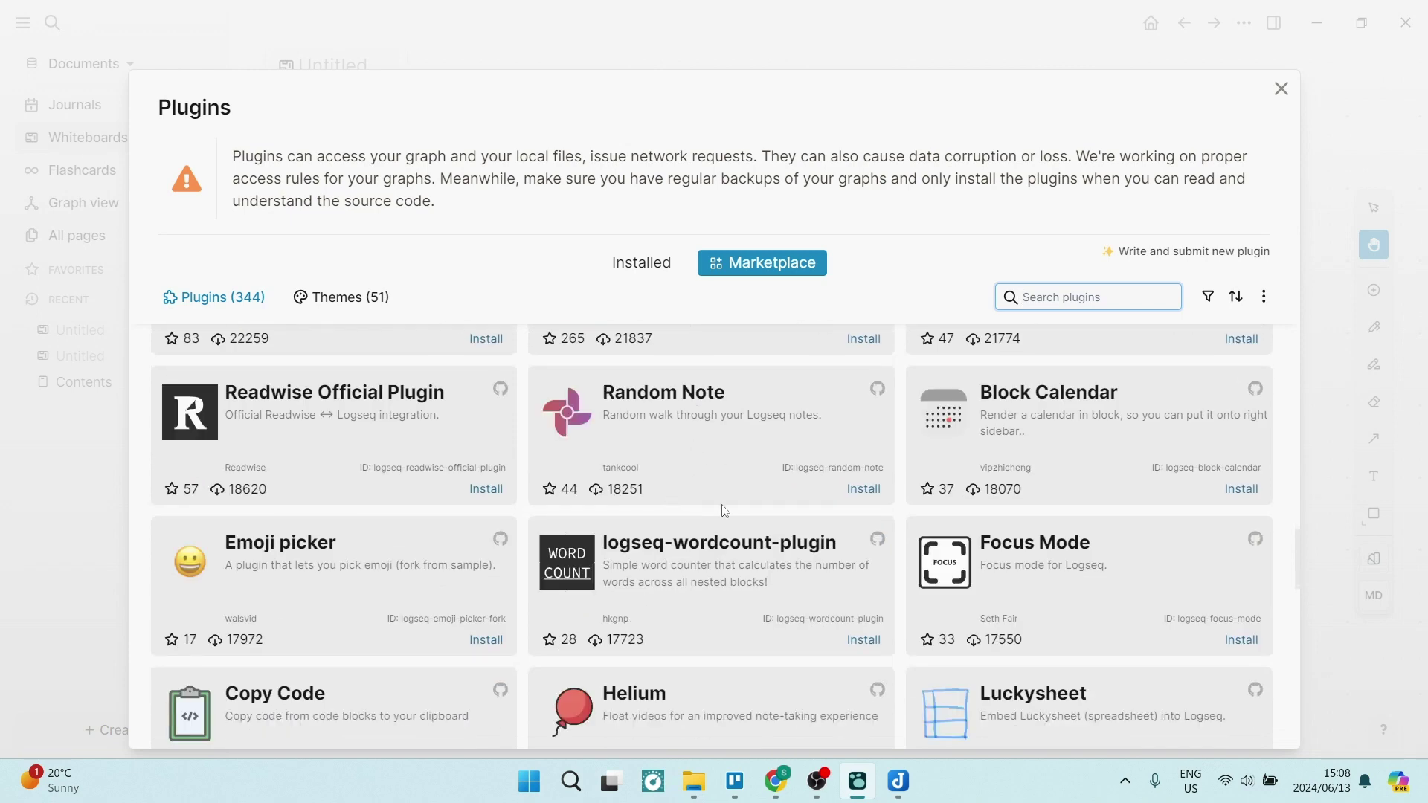
scroll(708, 451, "down", 6)
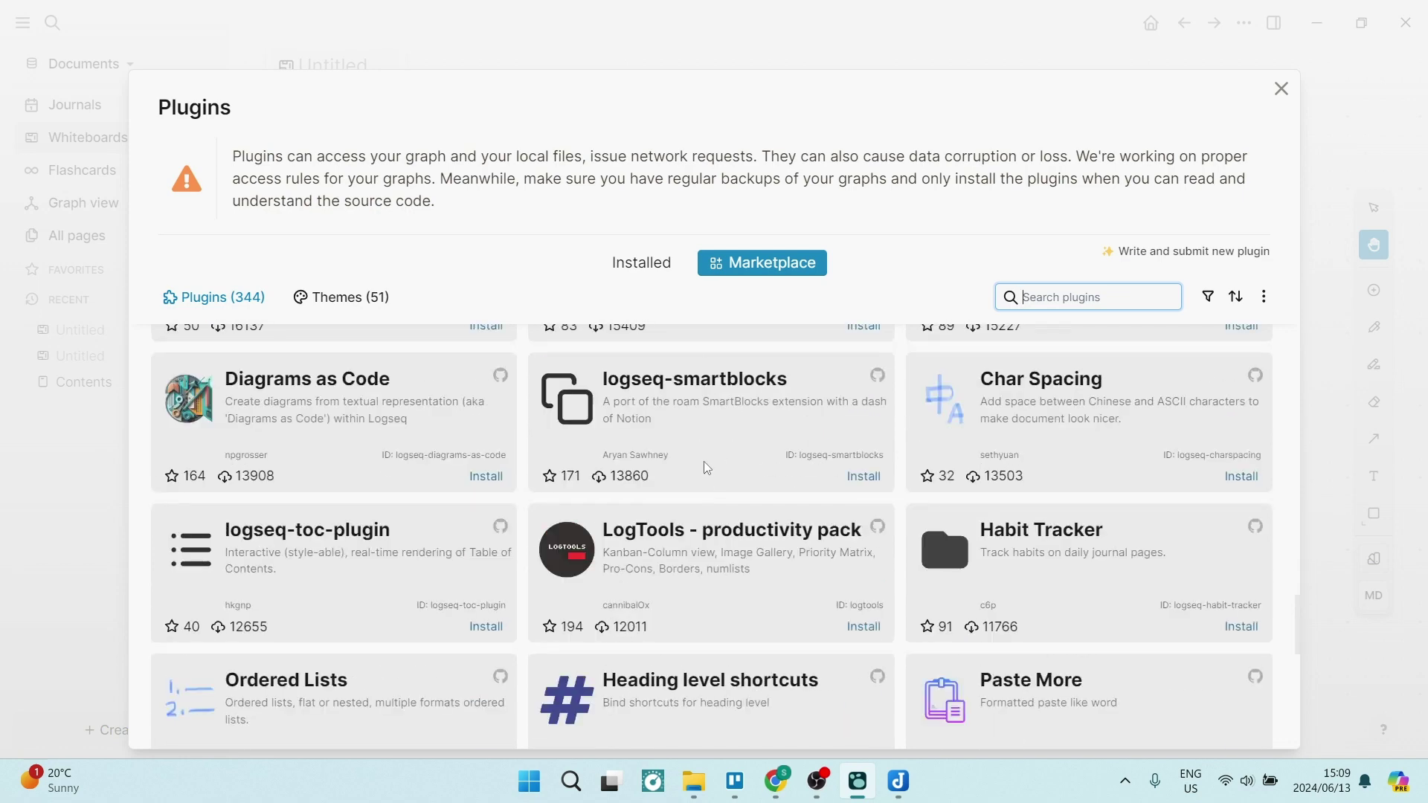
scroll(699, 475, "up", 4)
scroll(703, 484, "up", 10)
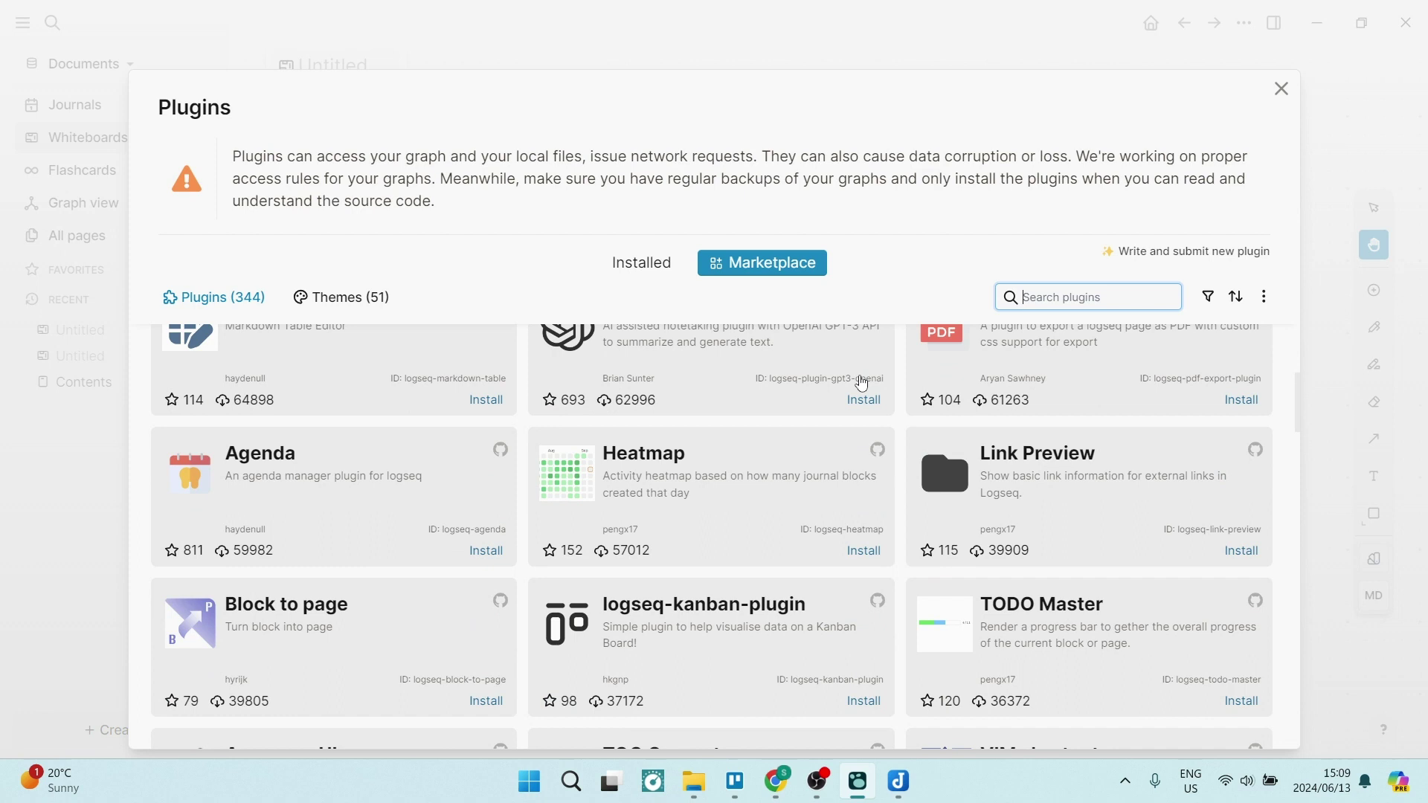
Step: Close the Plugins dialog and switch to Joplin's 'Today is the day!' note
left_click(1280, 88)
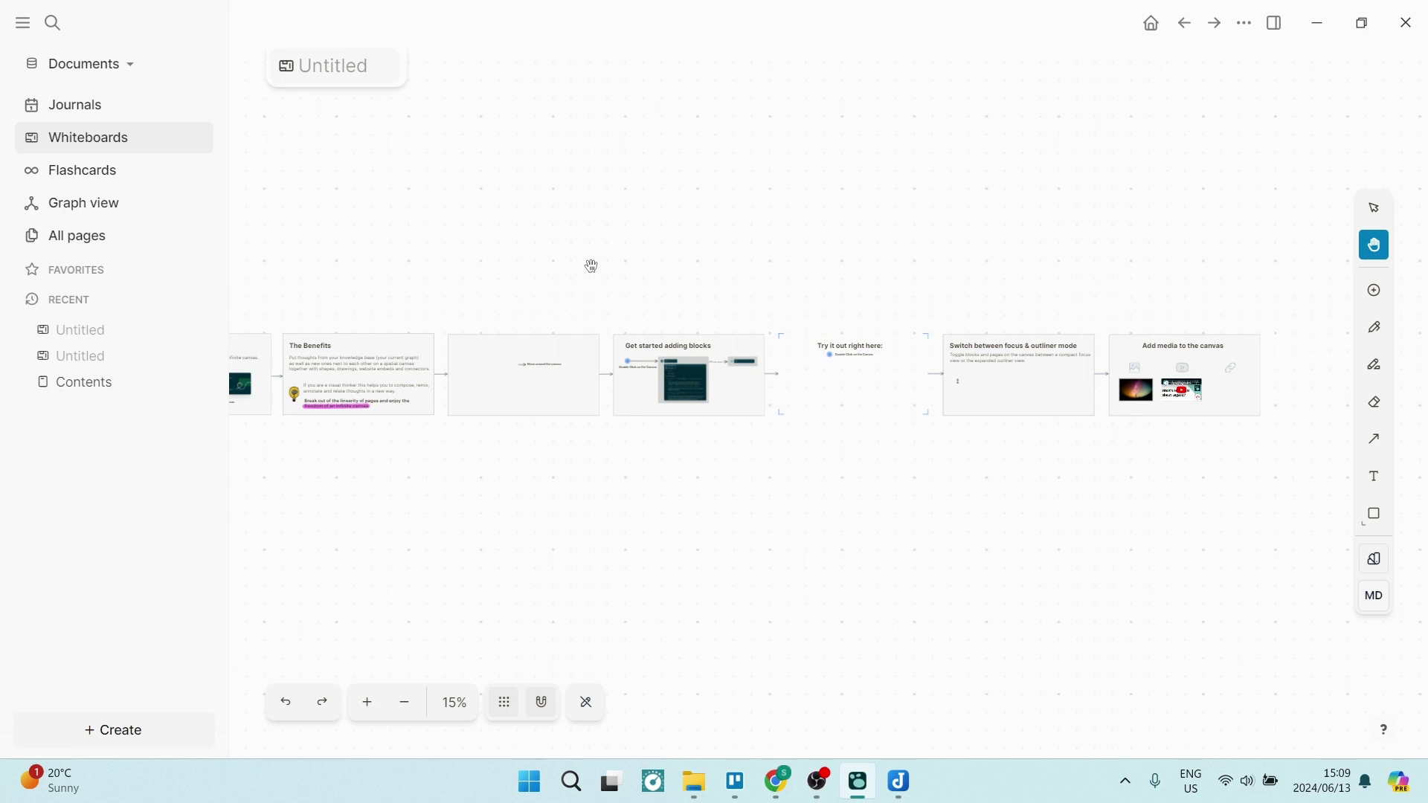
key("alt+Tab")
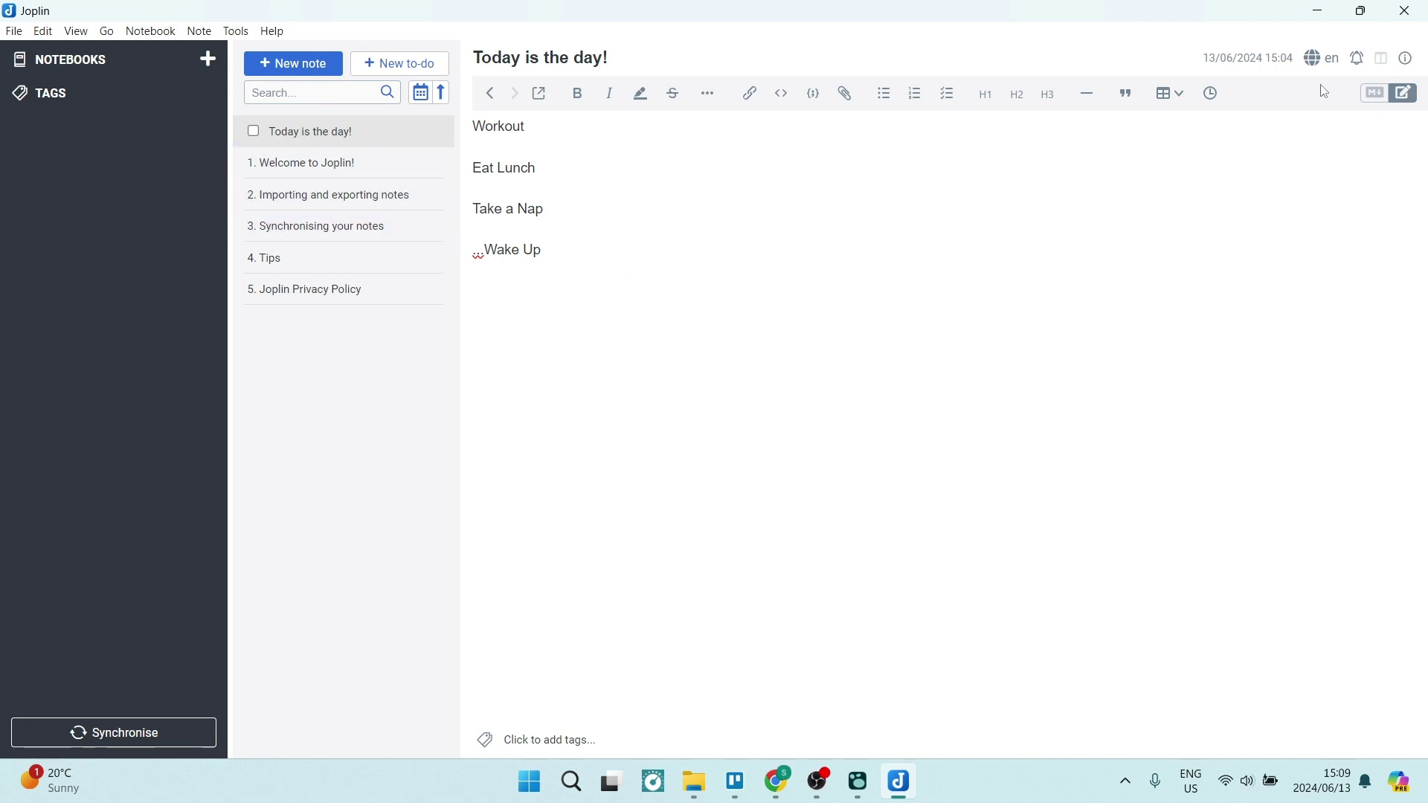
left_click(1377, 94)
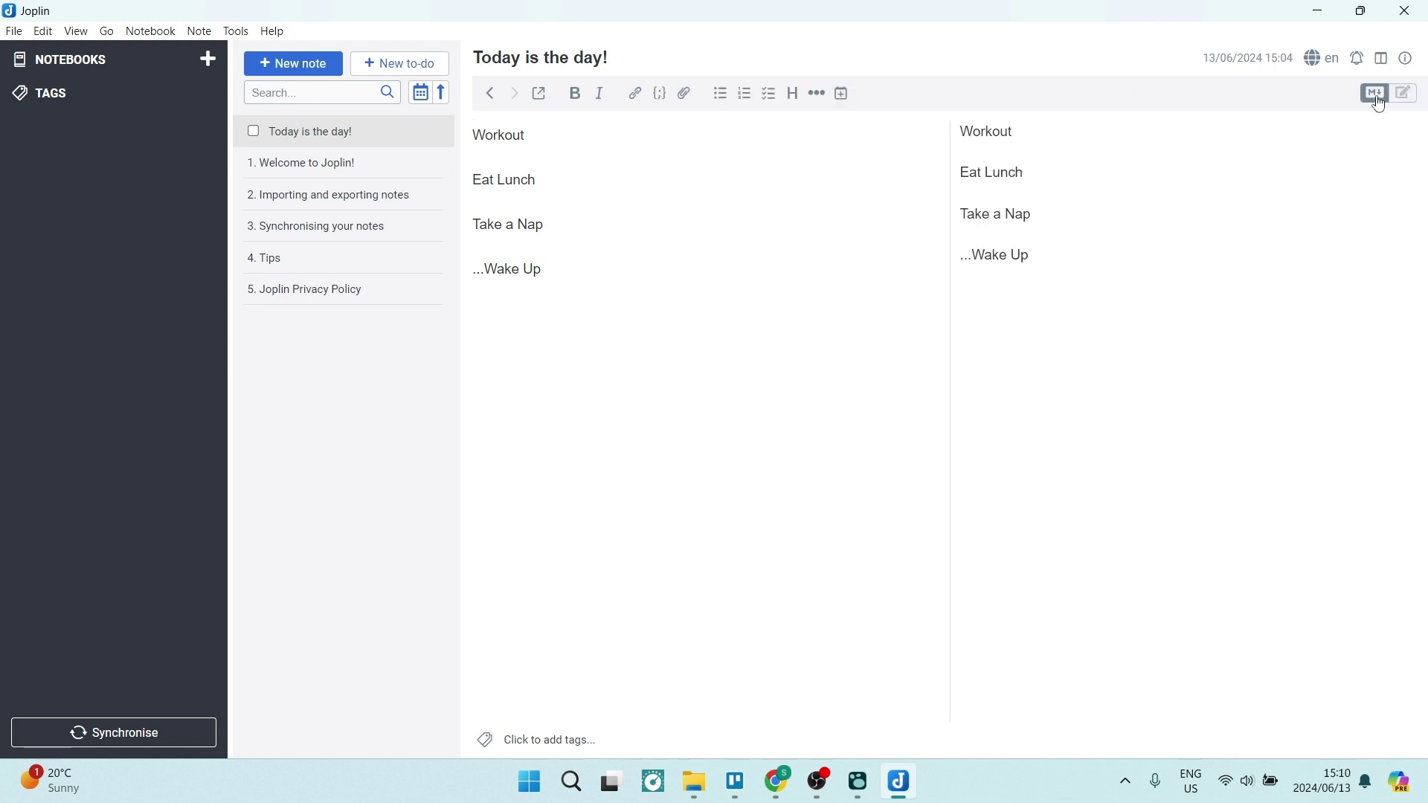
left_click(1375, 97)
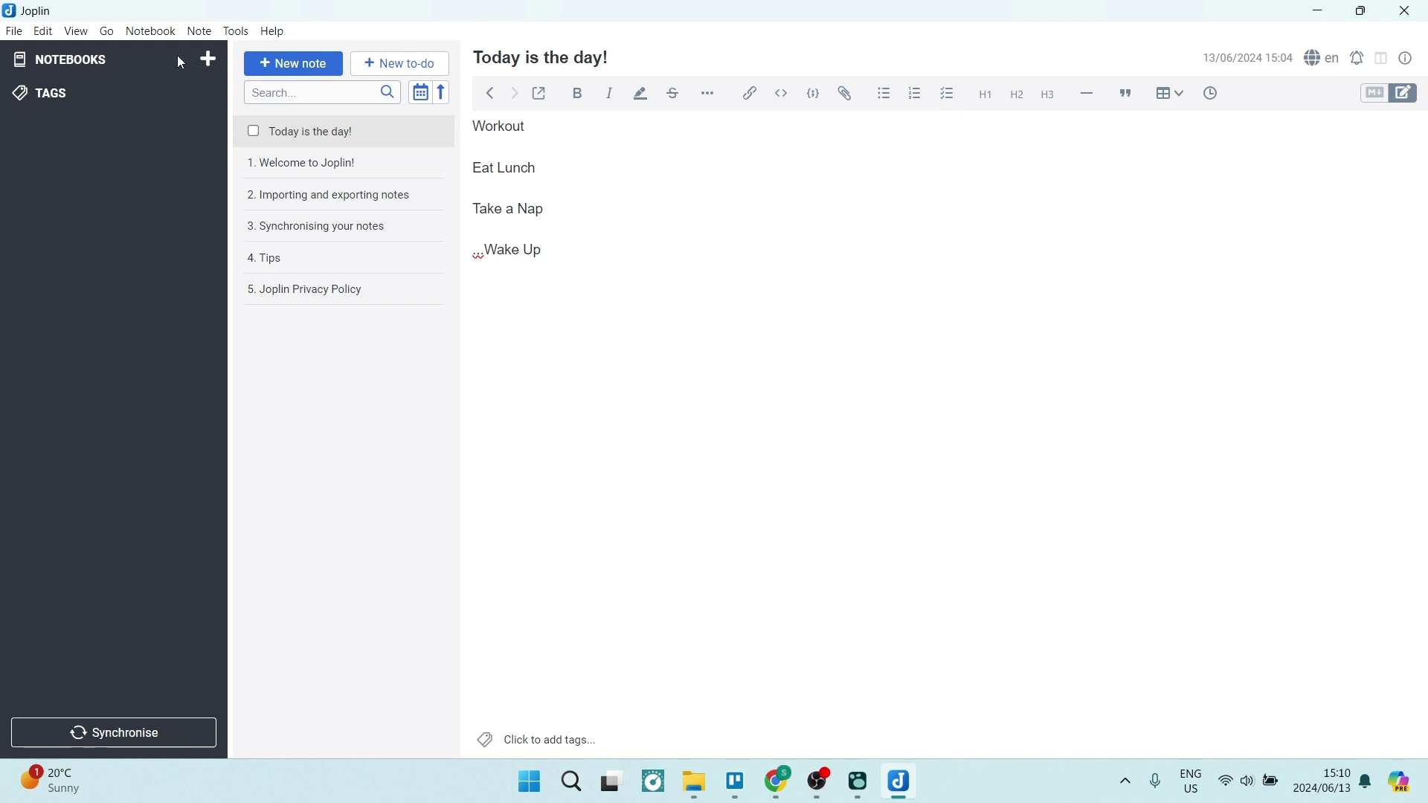
Step: Cancel the Create notebook dialog, then show the File menu's Switch profile submenu
left_click(209, 59)
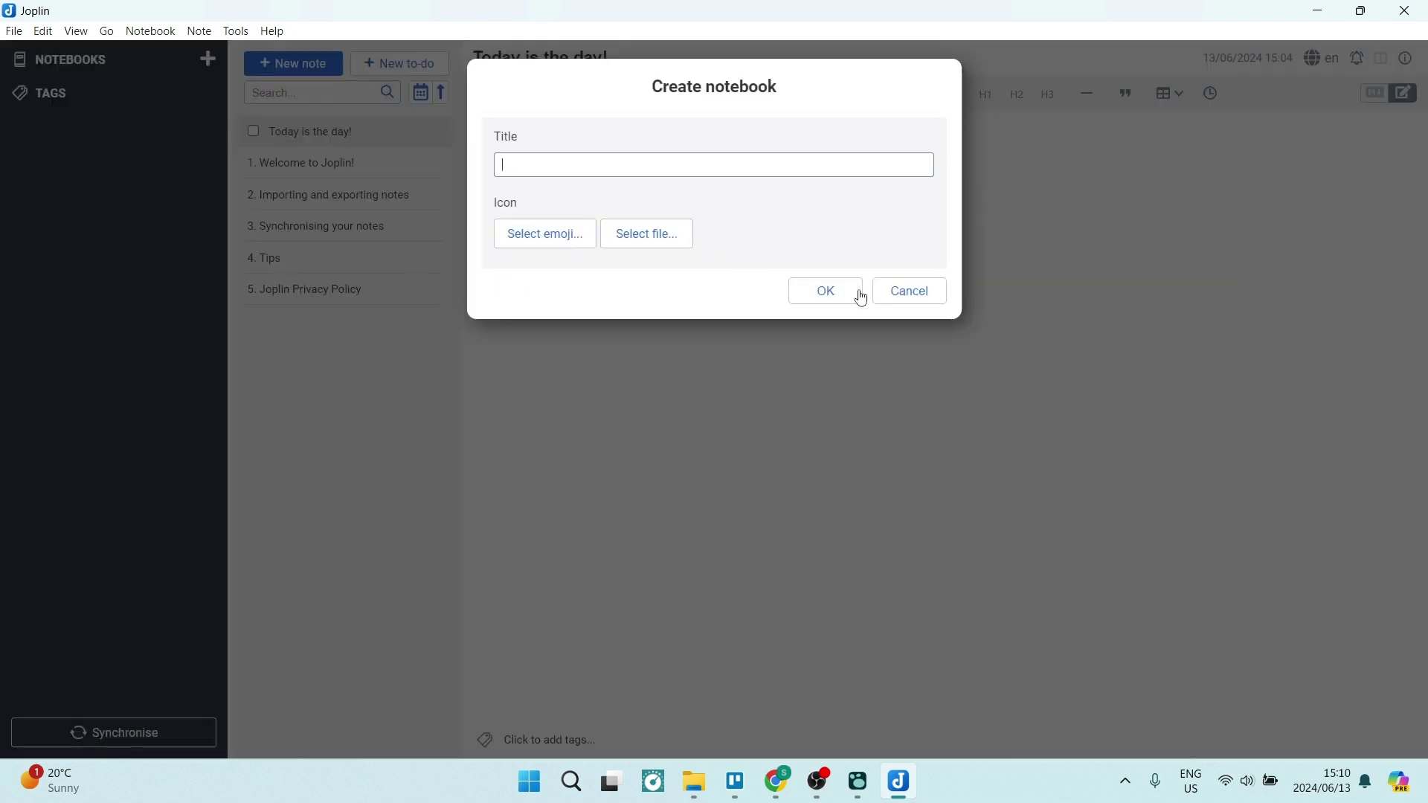
left_click(884, 293)
left_click(14, 34)
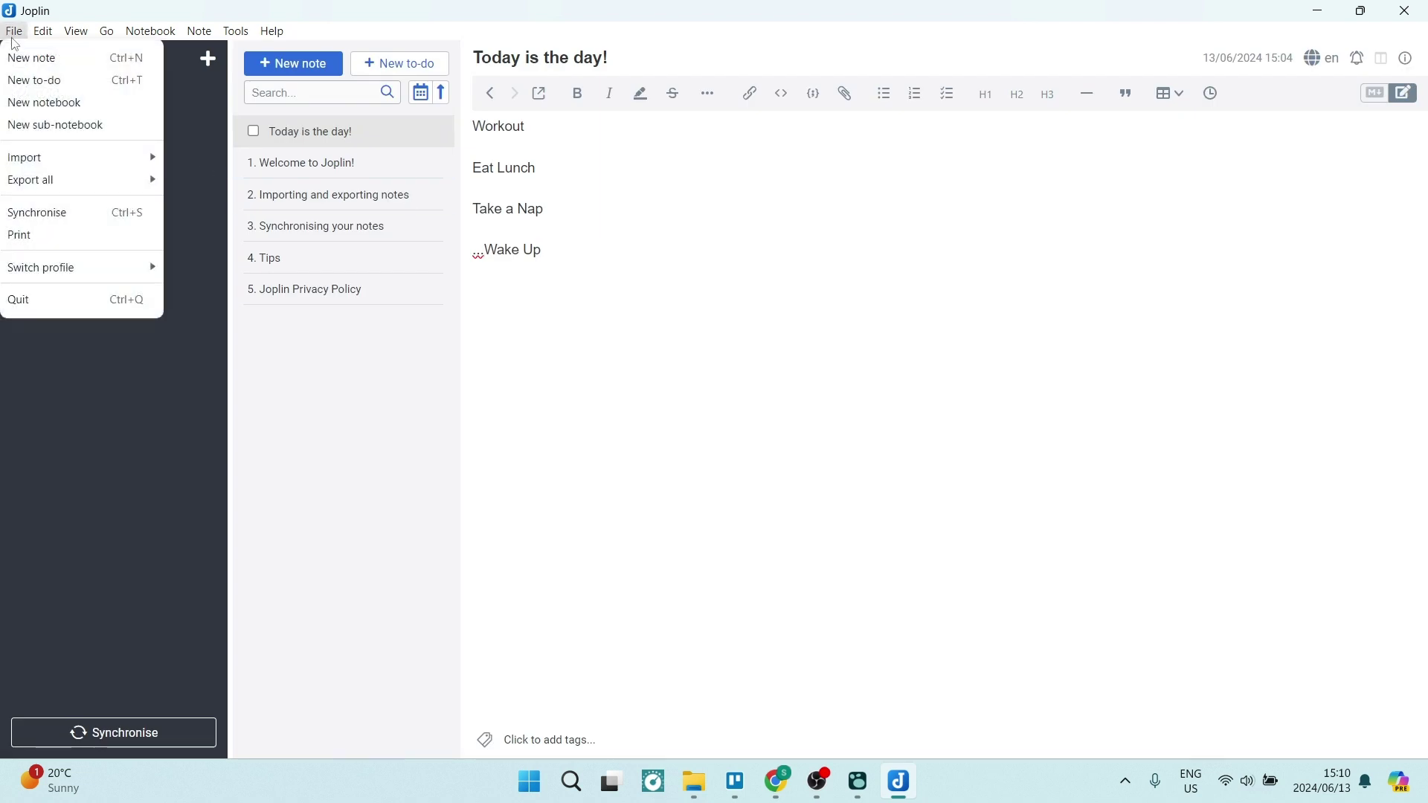
Step: Close the File menu and look through the Edit and View menus
mouse_move(60, 271)
key("Escape")
left_click(43, 31)
left_click(76, 32)
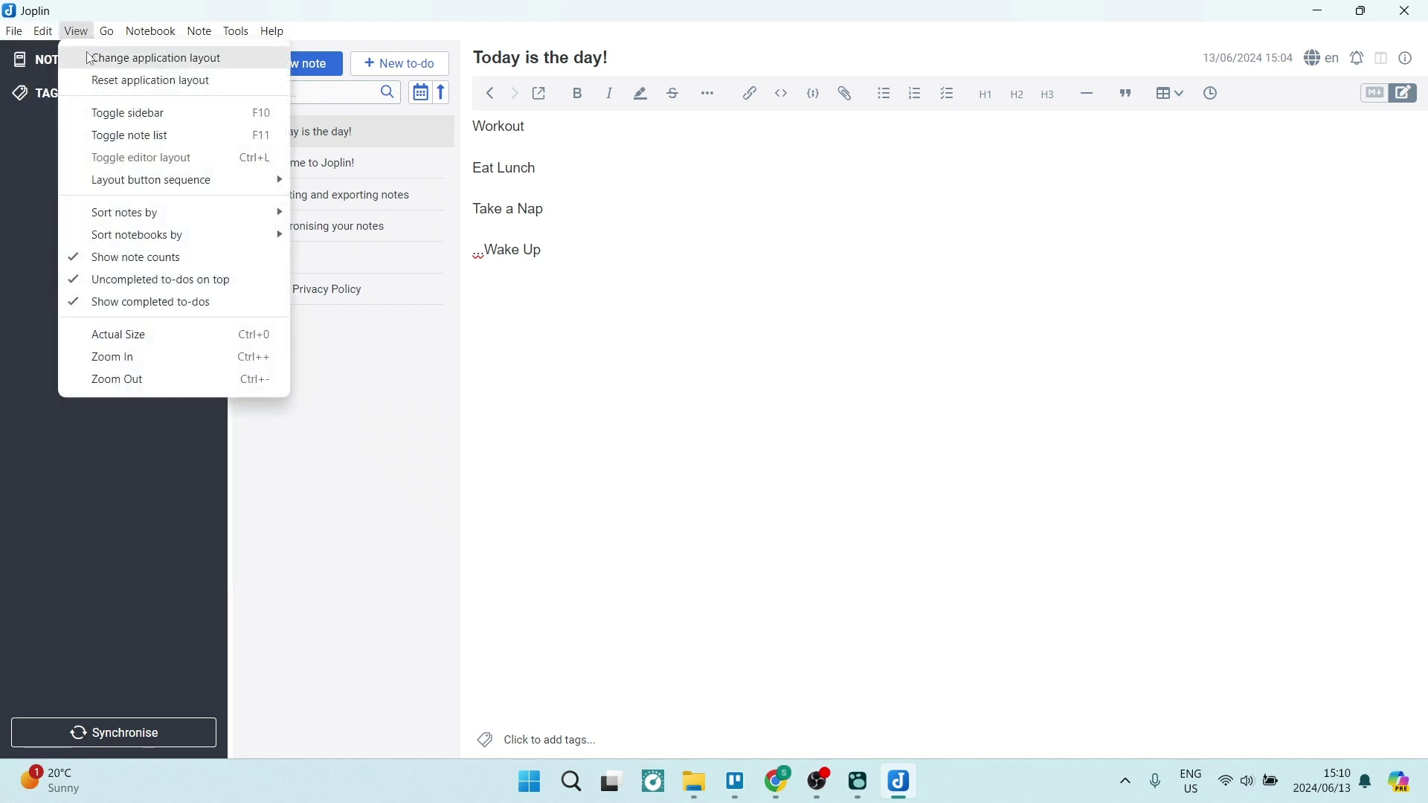
key("Escape")
Step: Enter Change application layout, exit it unchanged, then browse the Notebook and Note menus
key("ctrl+shift+l")
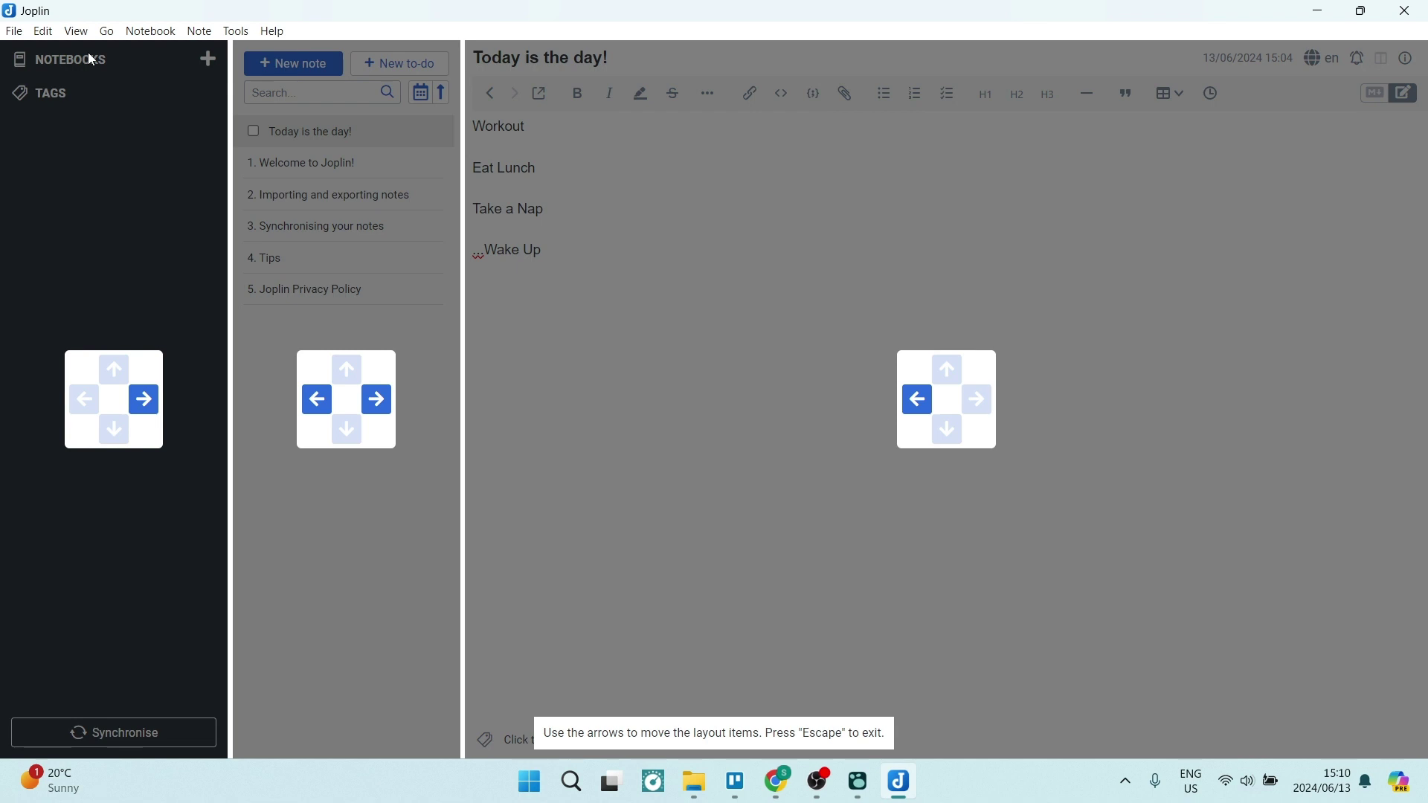
key("Escape")
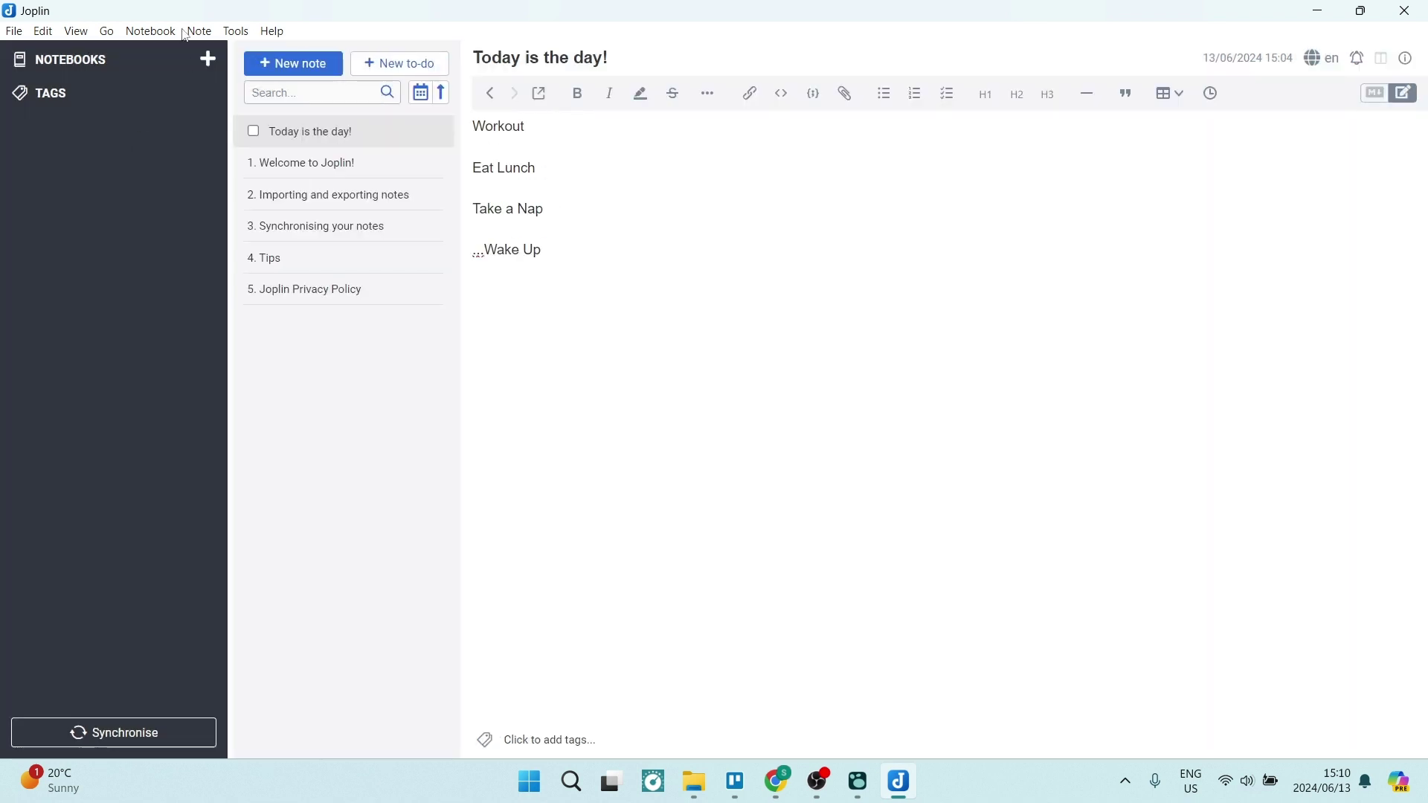
left_click(152, 31)
mouse_move(202, 36)
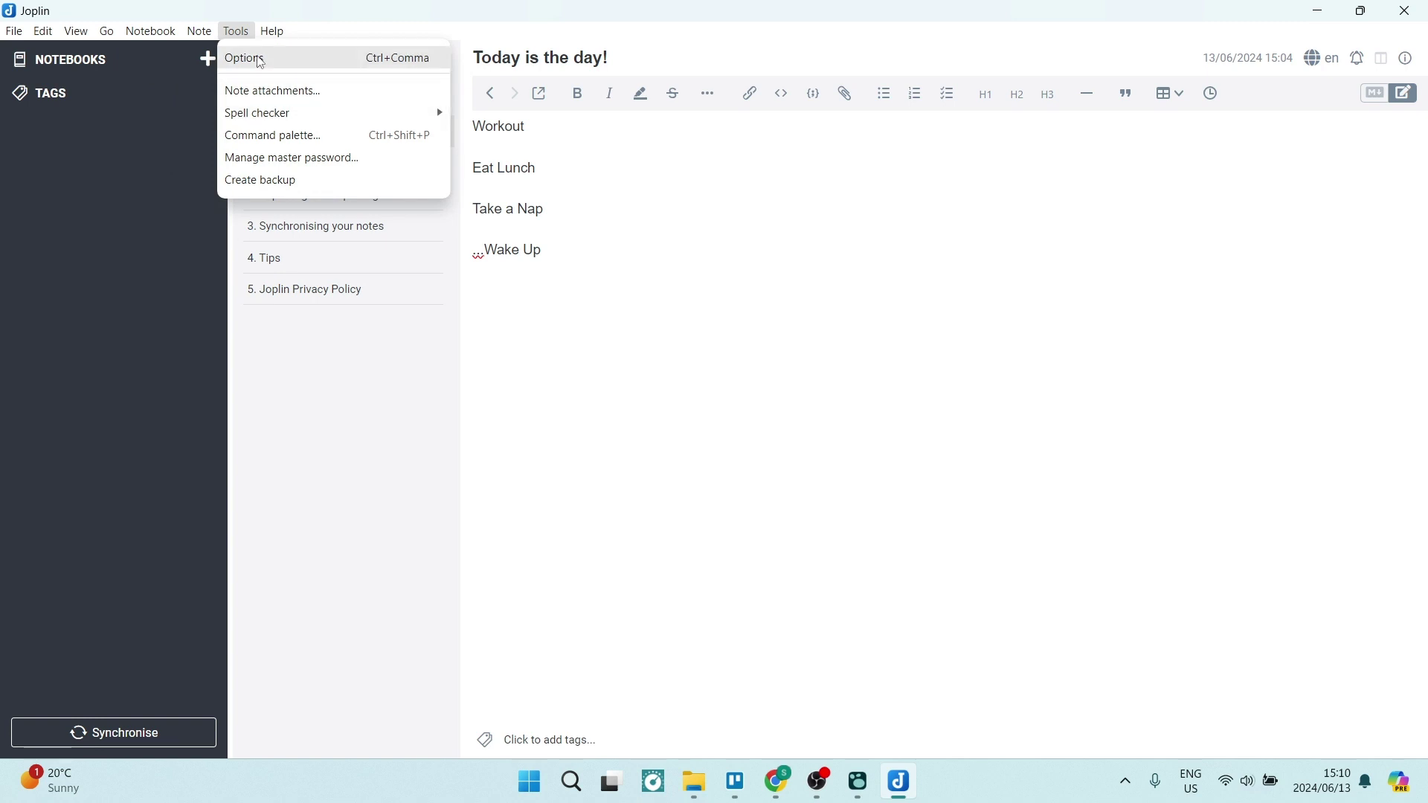
Step: Open Options, view Appearance, Synchronisation and Encryption, then show the Plugins page's install choices
left_click(261, 59)
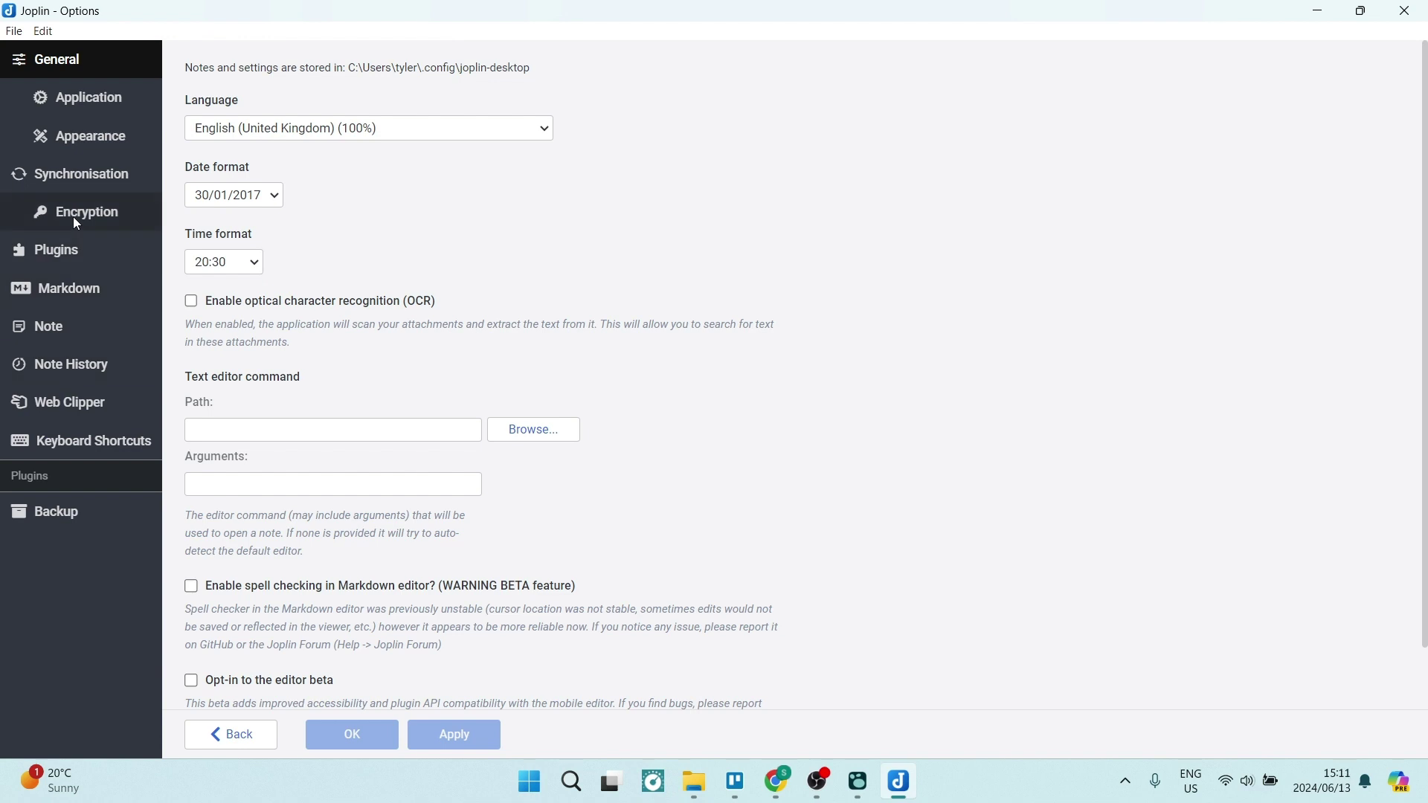
left_click(97, 104)
left_click(84, 145)
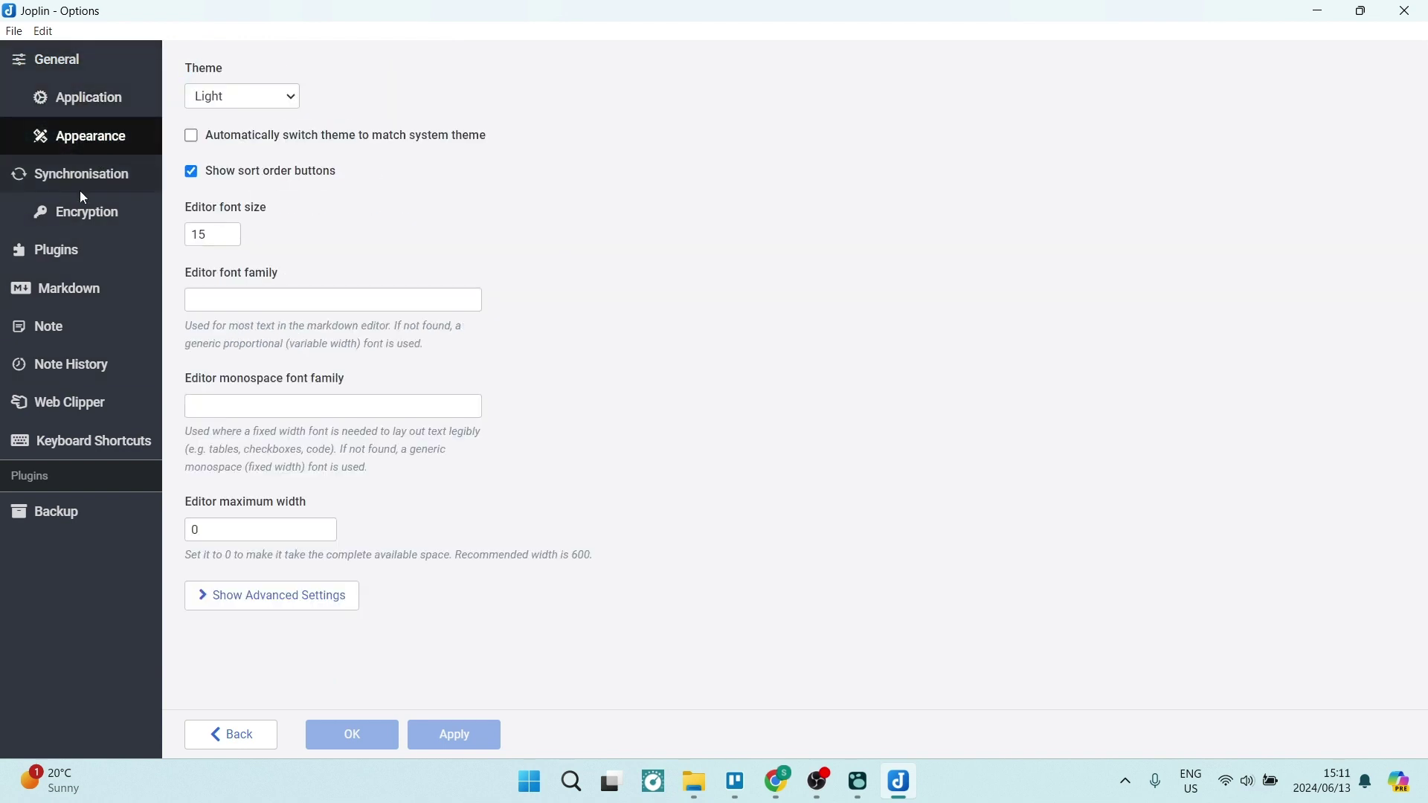
left_click(82, 176)
left_click(84, 210)
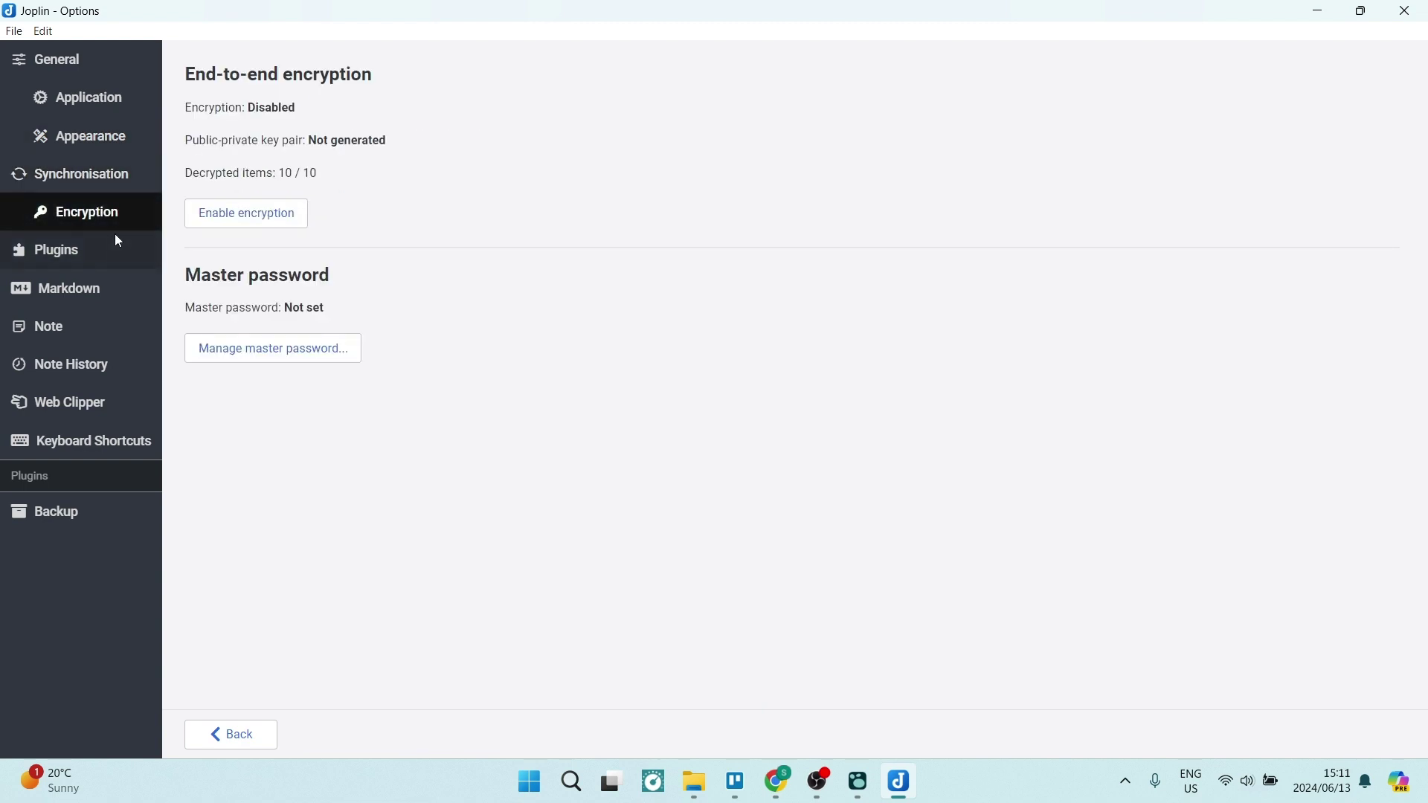
left_click(46, 251)
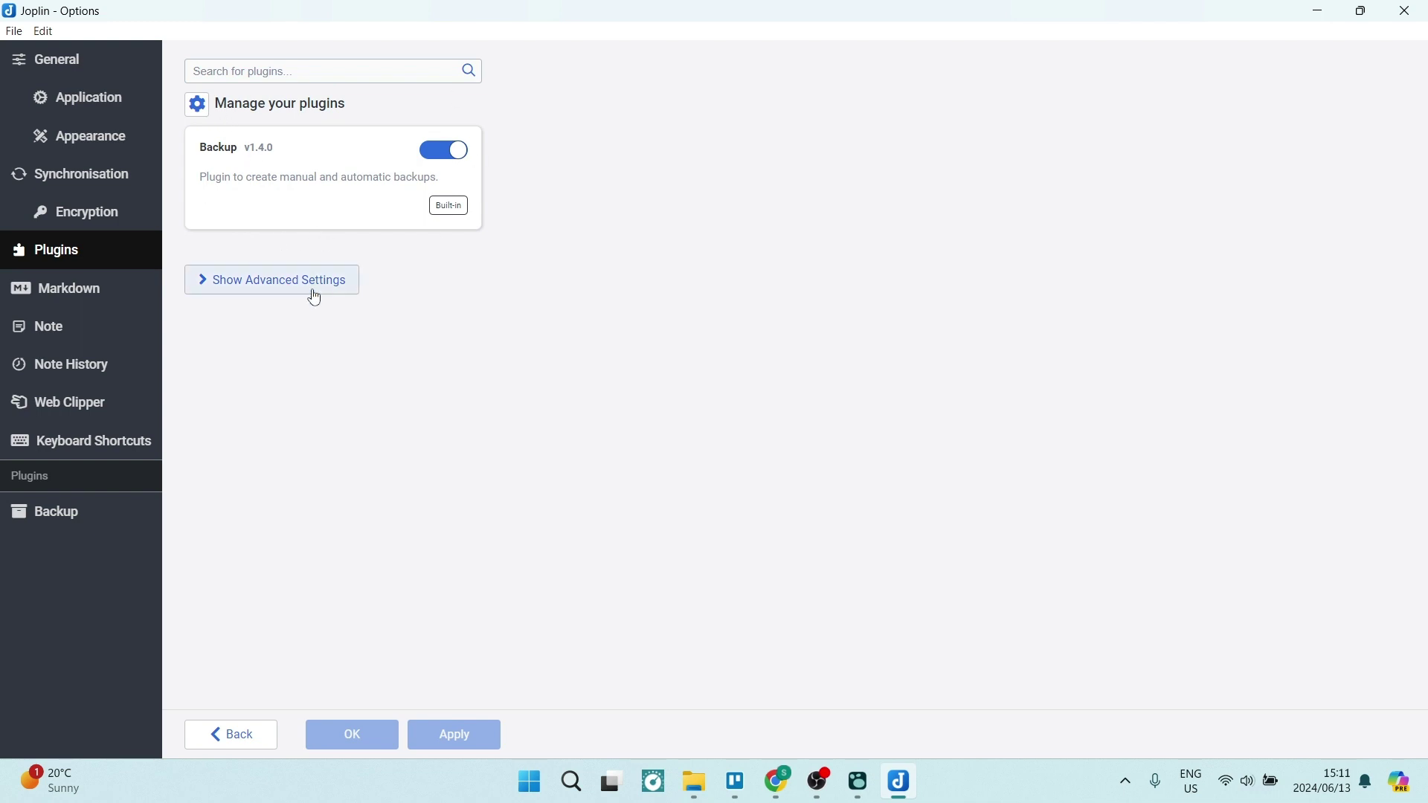
left_click(206, 119)
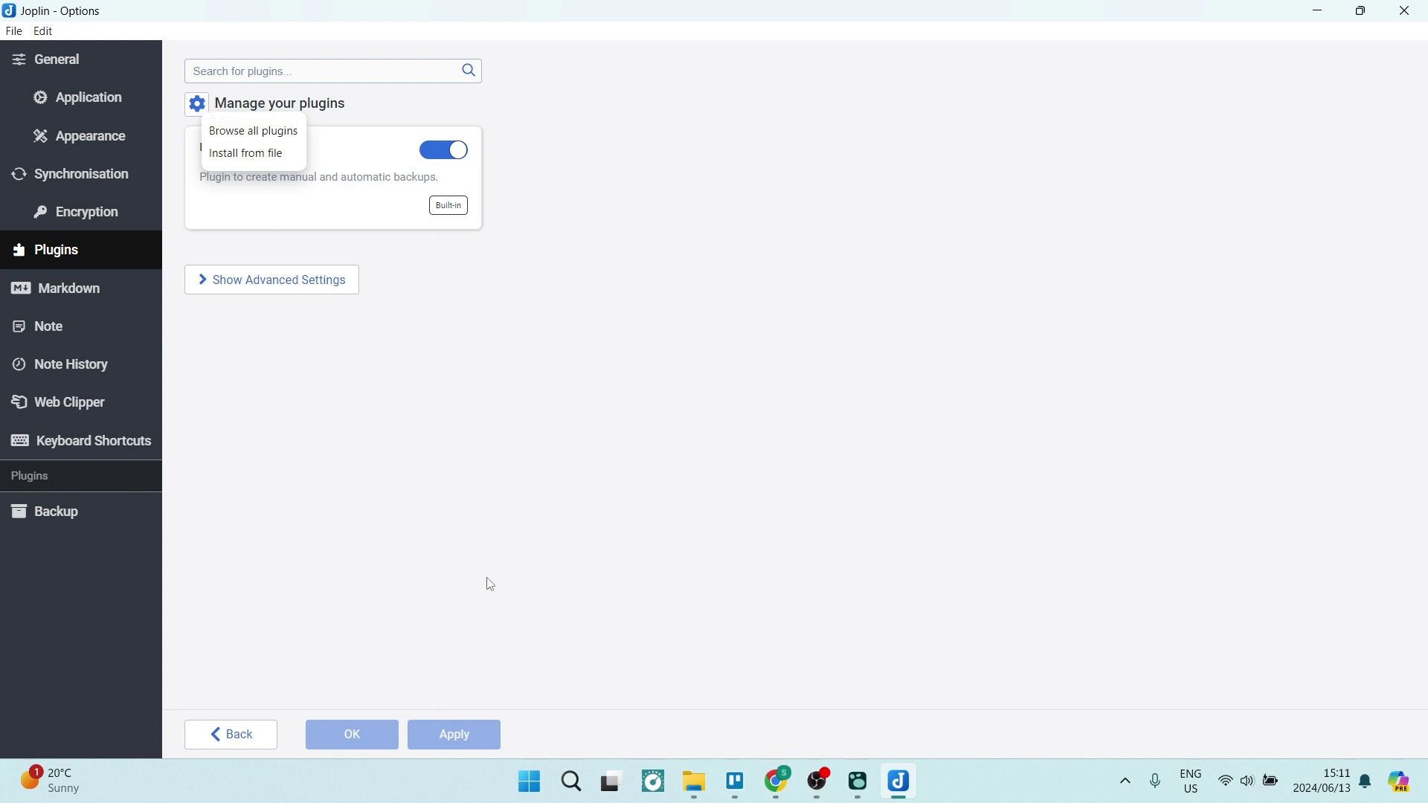
Step: Scroll the joplin/plugins README plugin table in Chrome, then return to Joplin's Plugins page
left_click(774, 769)
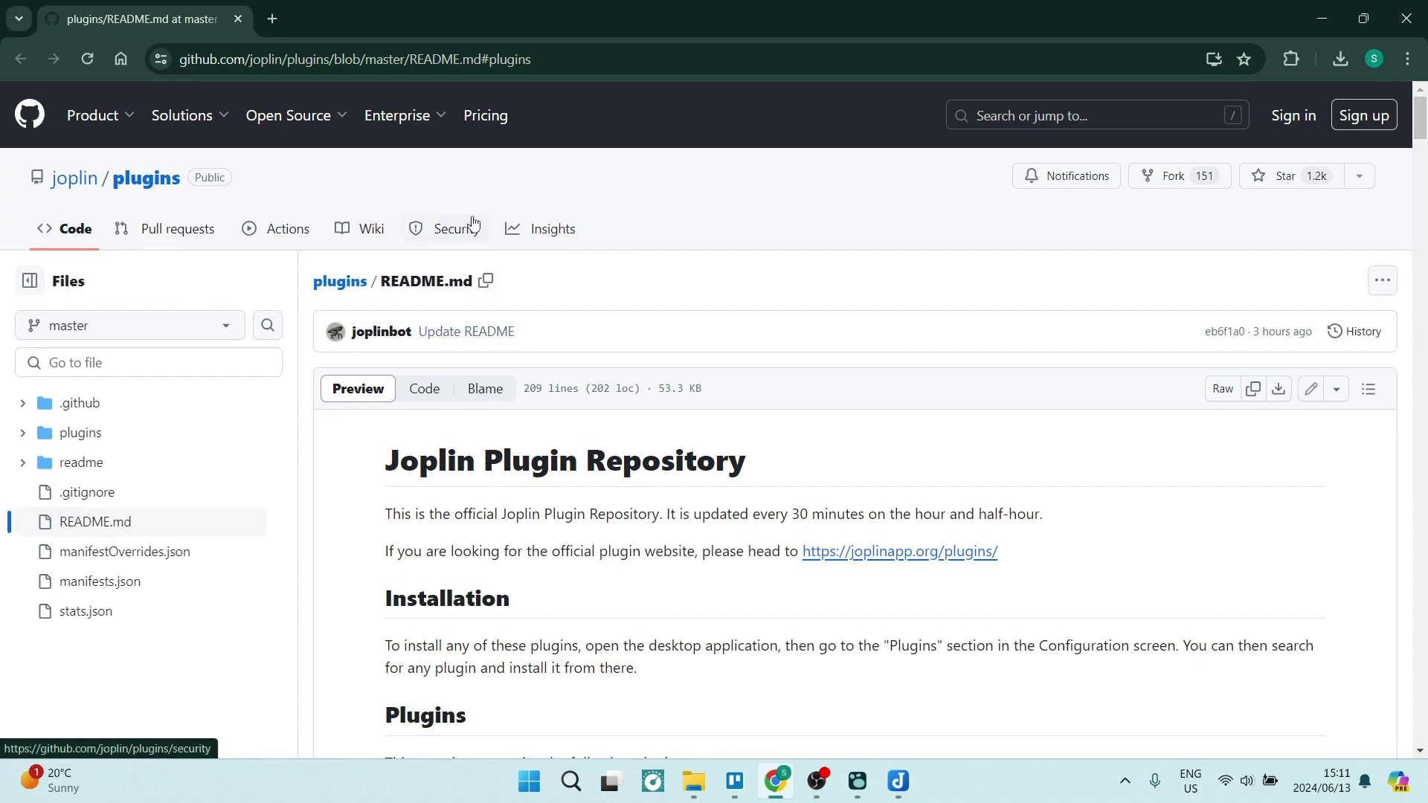
scroll(540, 349, "down", 1)
scroll(540, 349, "down", 9)
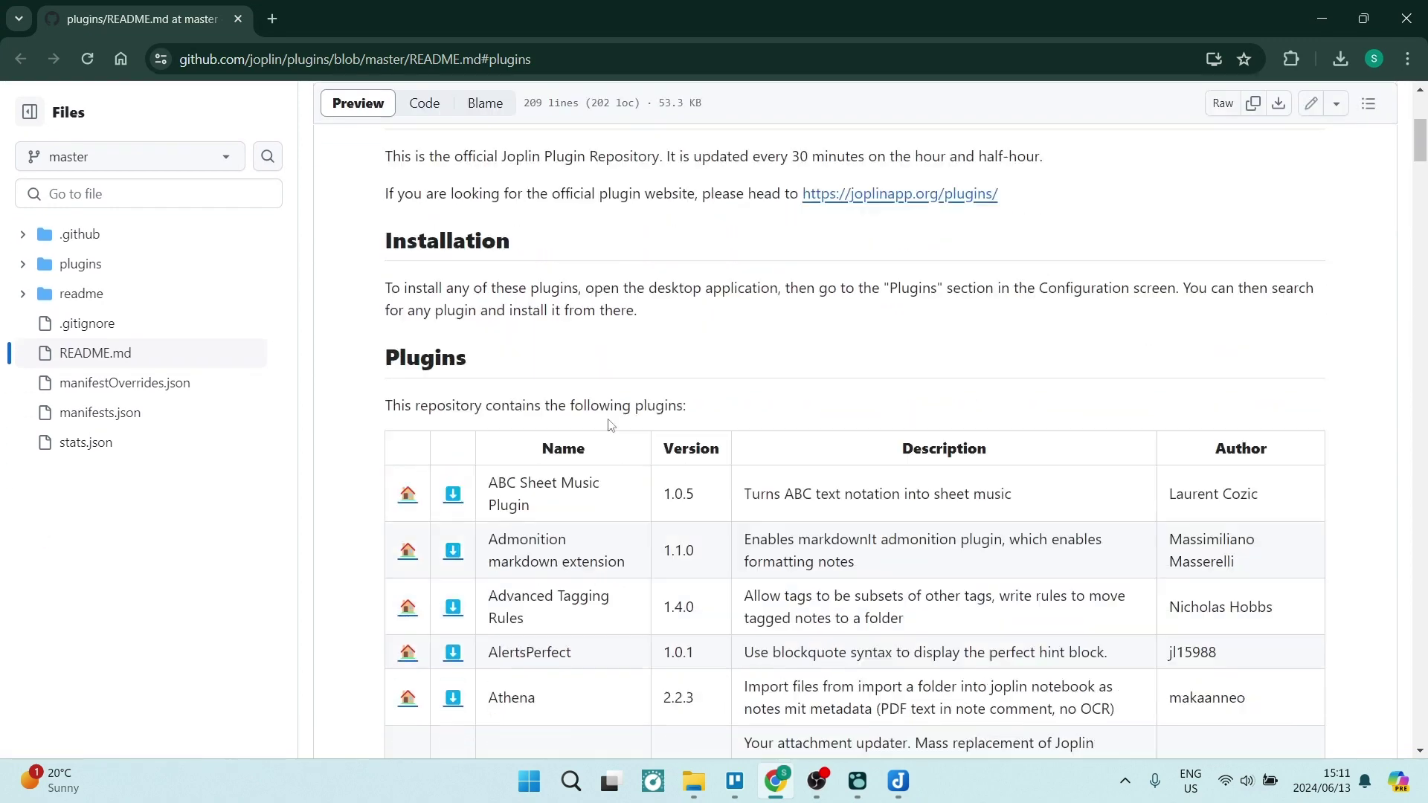
scroll(751, 461, "down", 18)
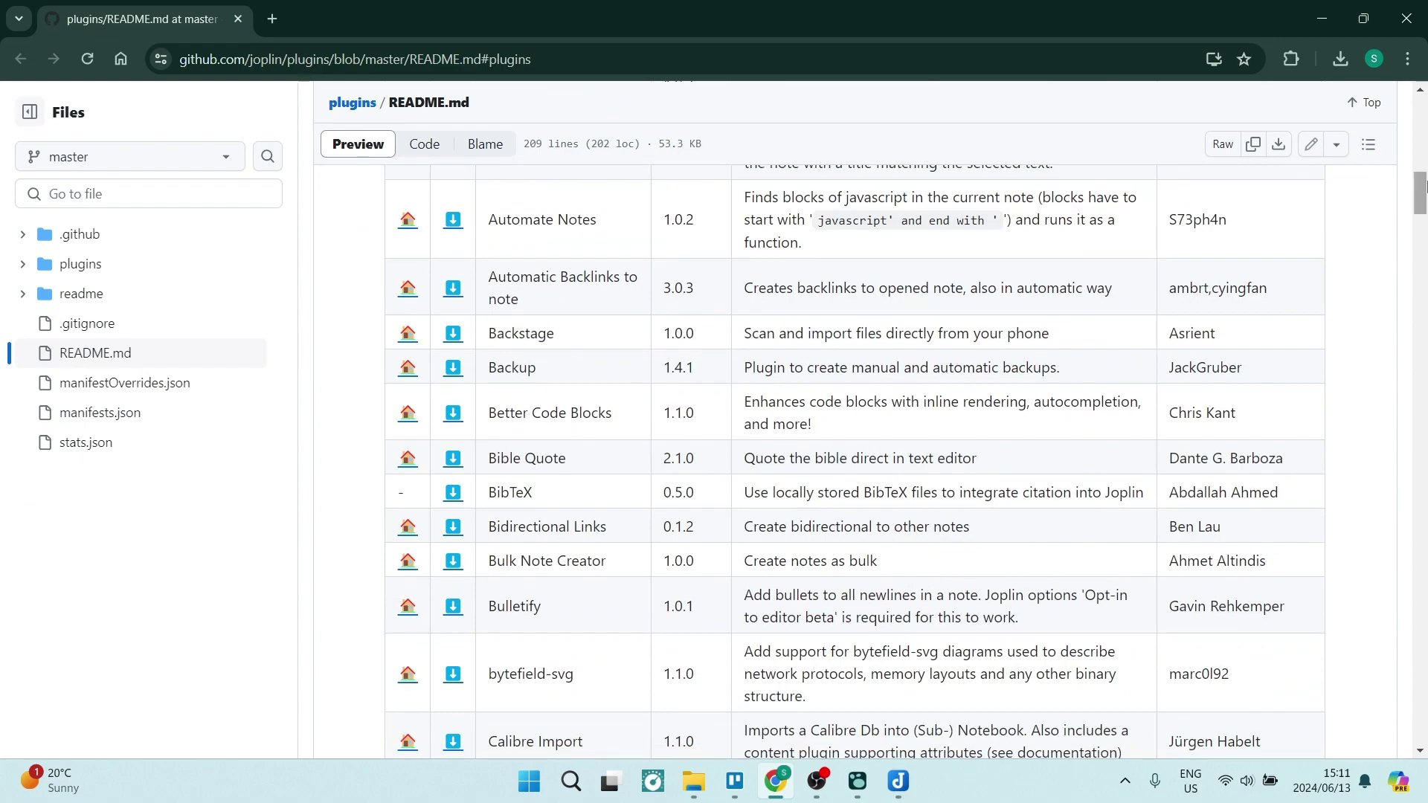
scroll(778, 520, "down", 20)
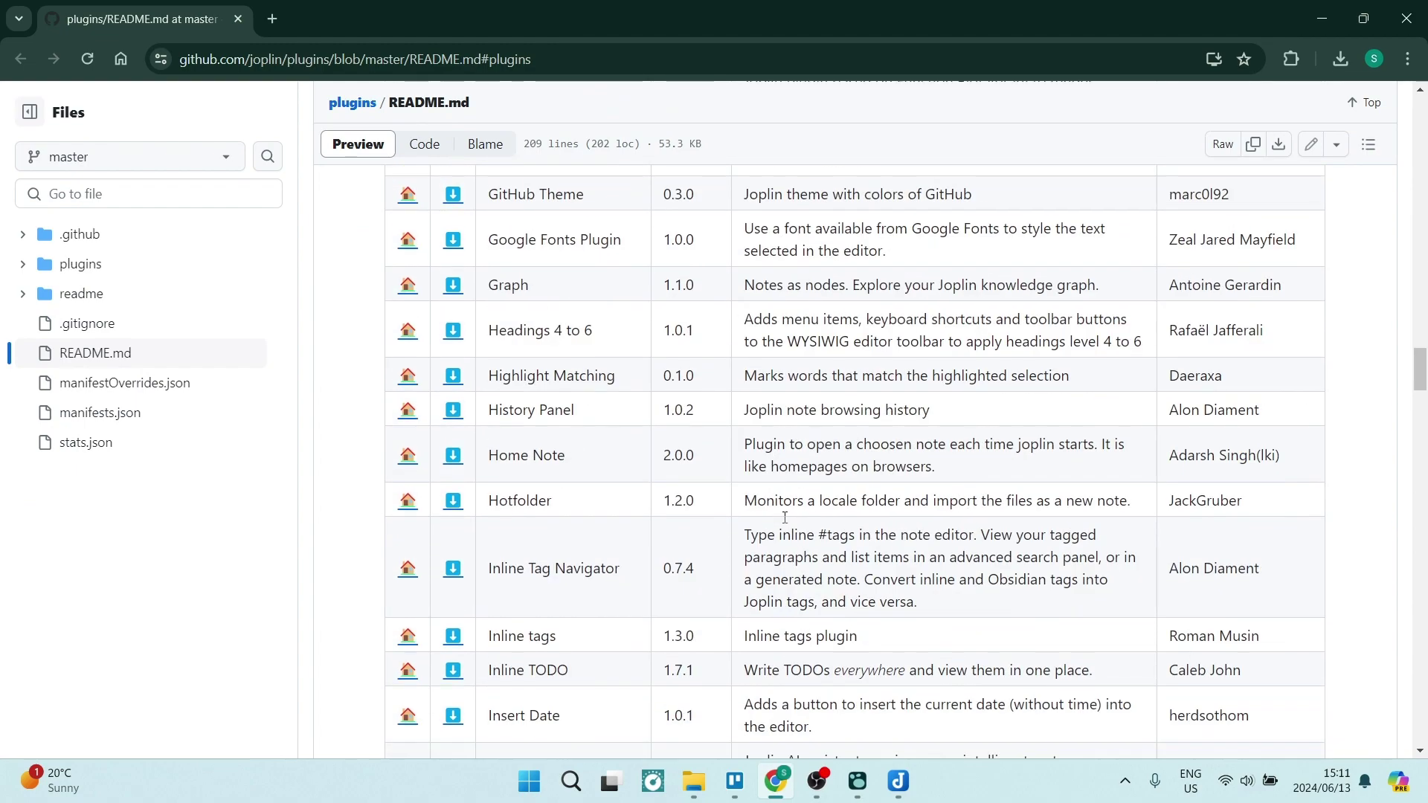
scroll(799, 527, "down", 20)
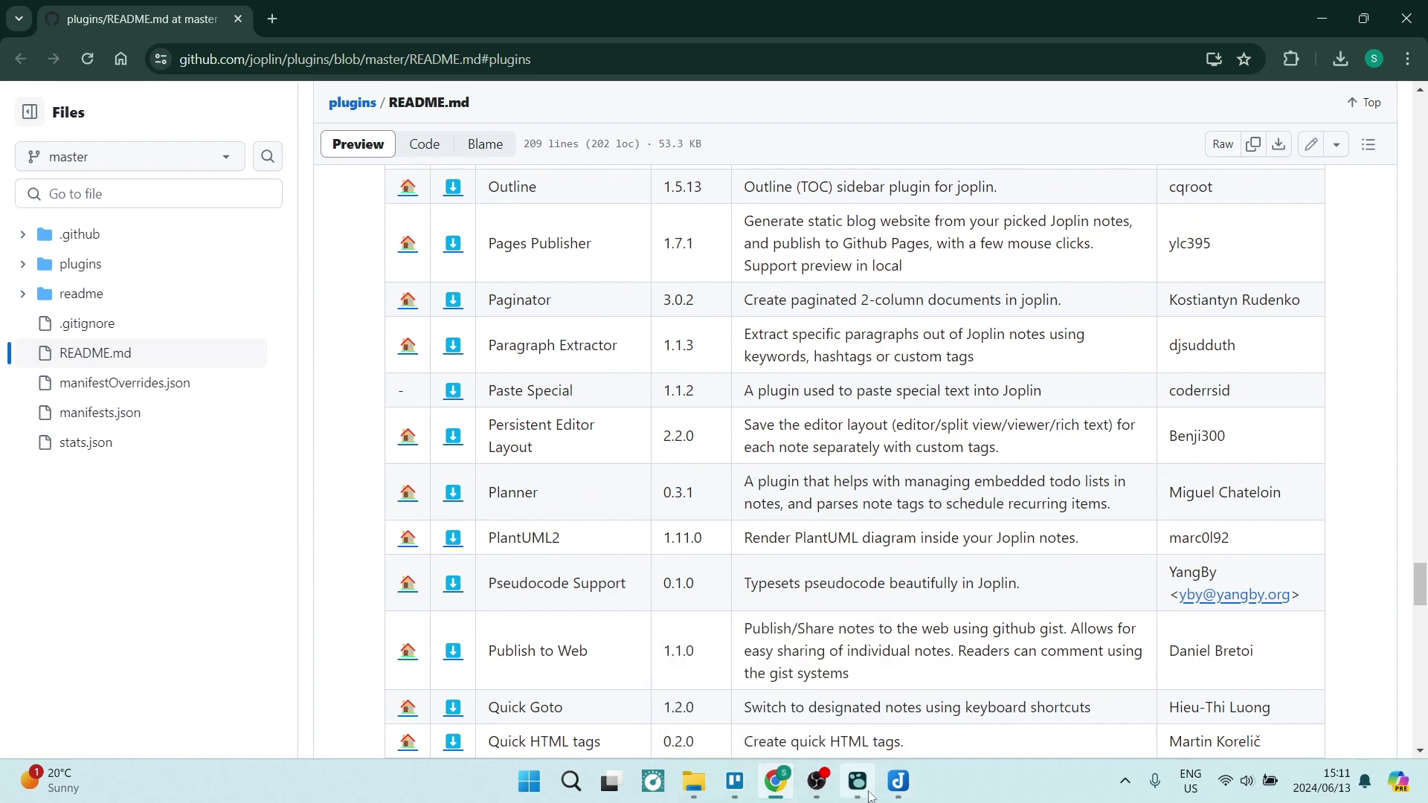
left_click(899, 787)
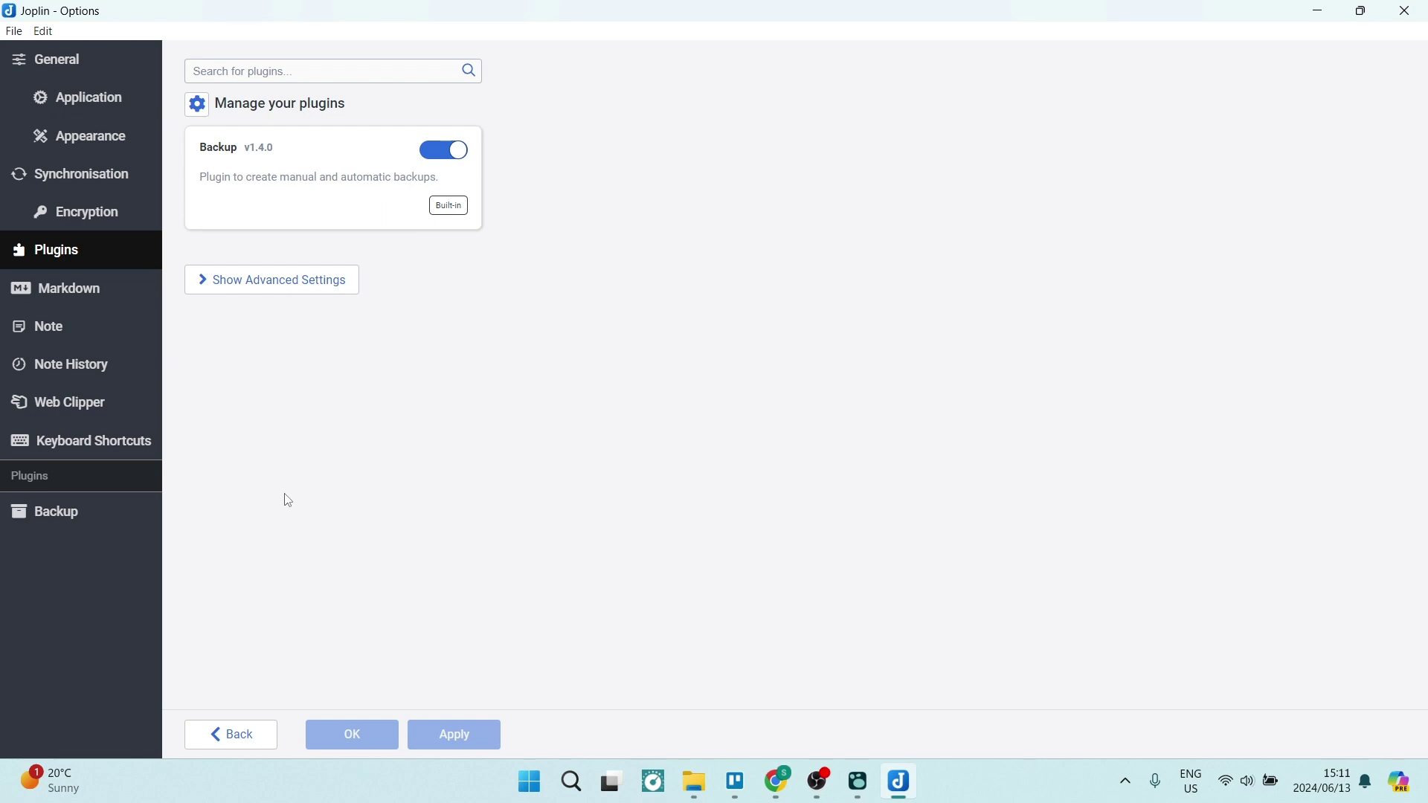
Step: Leave Options via Back to return to the 'Today is the day!' note
left_click(260, 736)
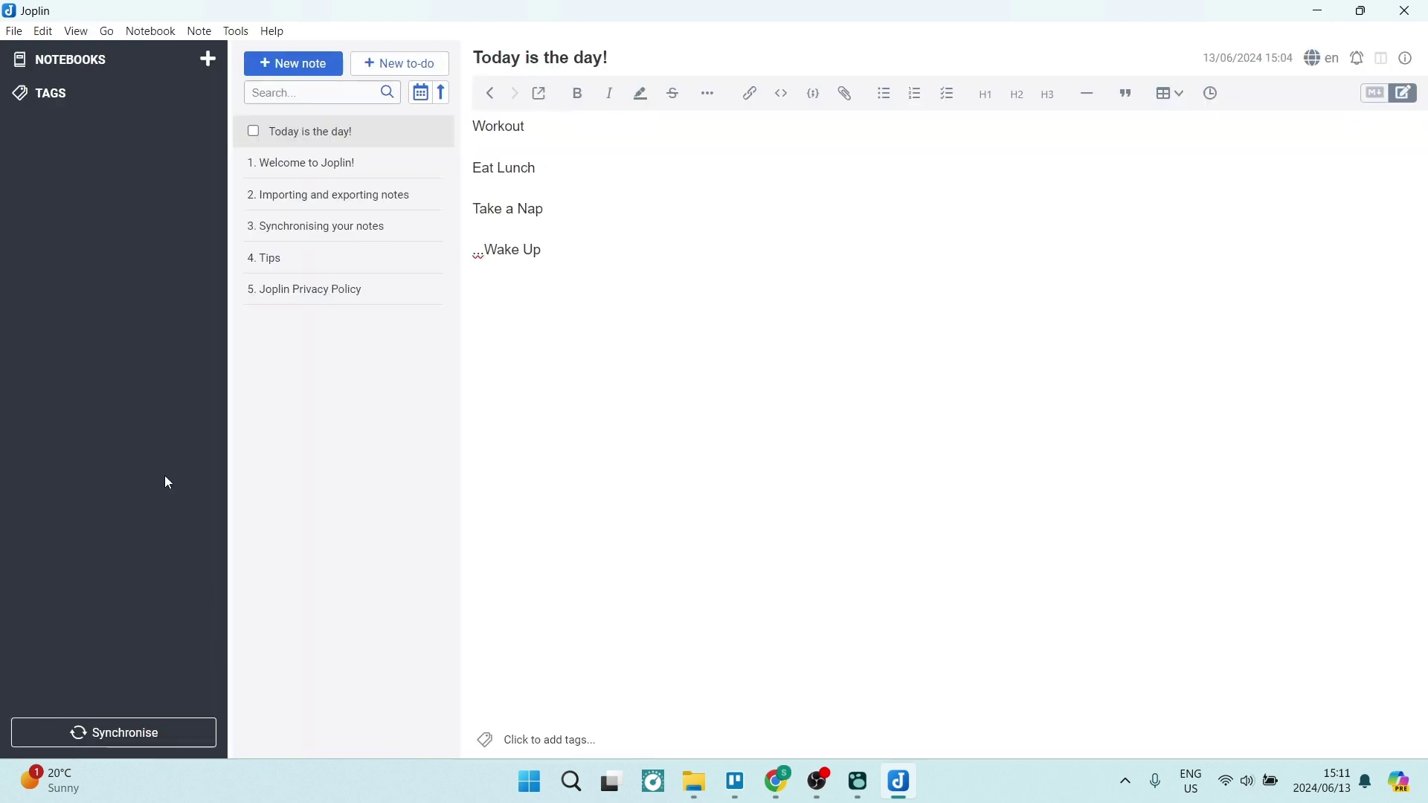